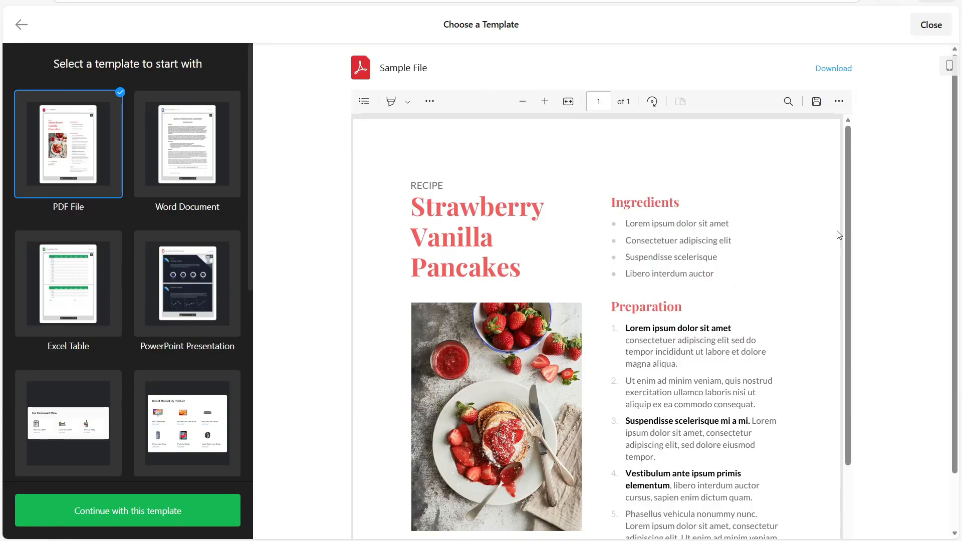
Step: Preview the Word Document, Excel Table, PowerPoint Presentation and Restaurant Menu templates, including the restaurant's main menu link
click(179, 188)
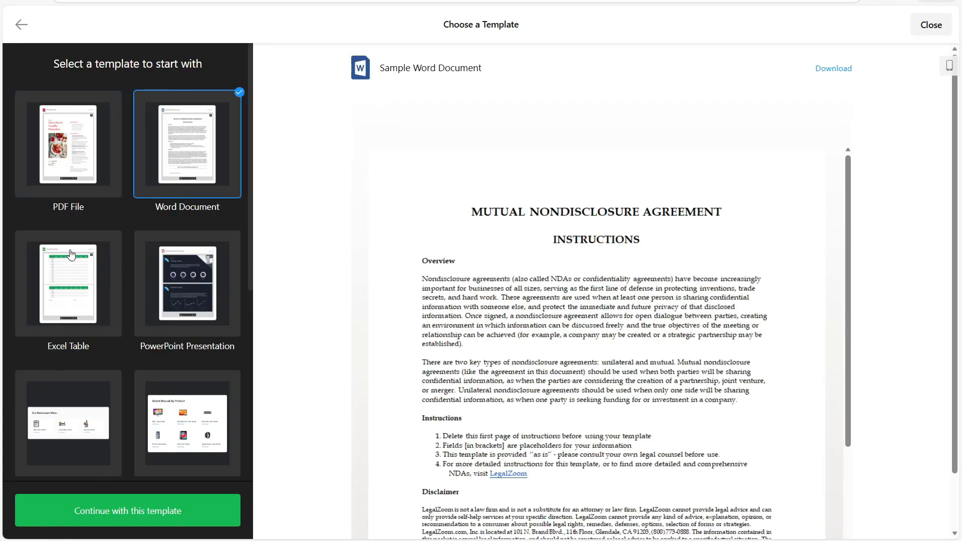
click(73, 270)
scroll(100, 269, down, 2)
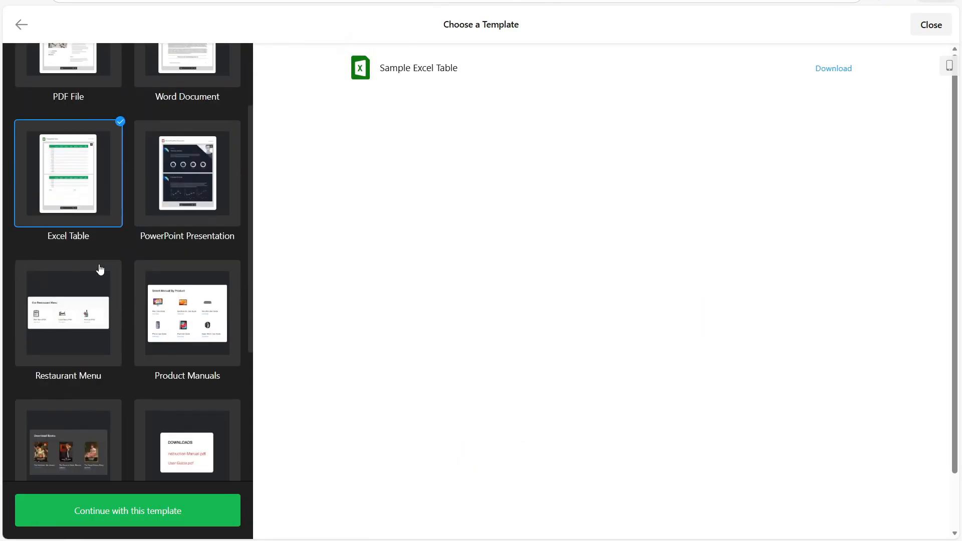
click(159, 204)
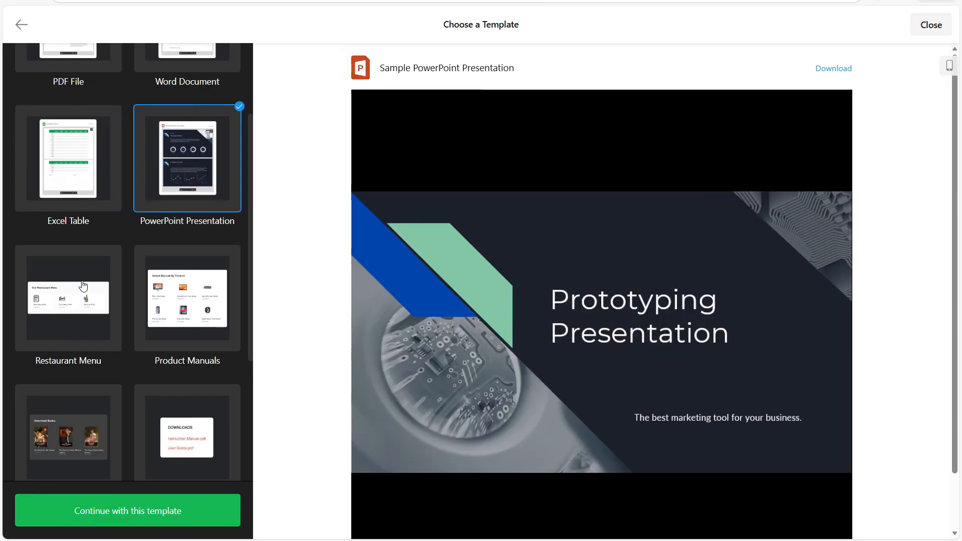
click(83, 286)
scroll(142, 293, down, 1)
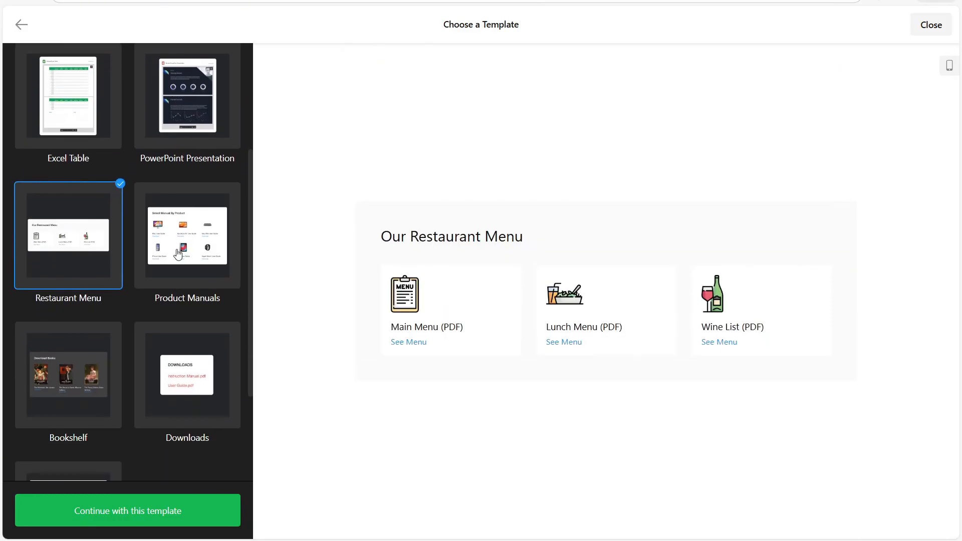
click(401, 342)
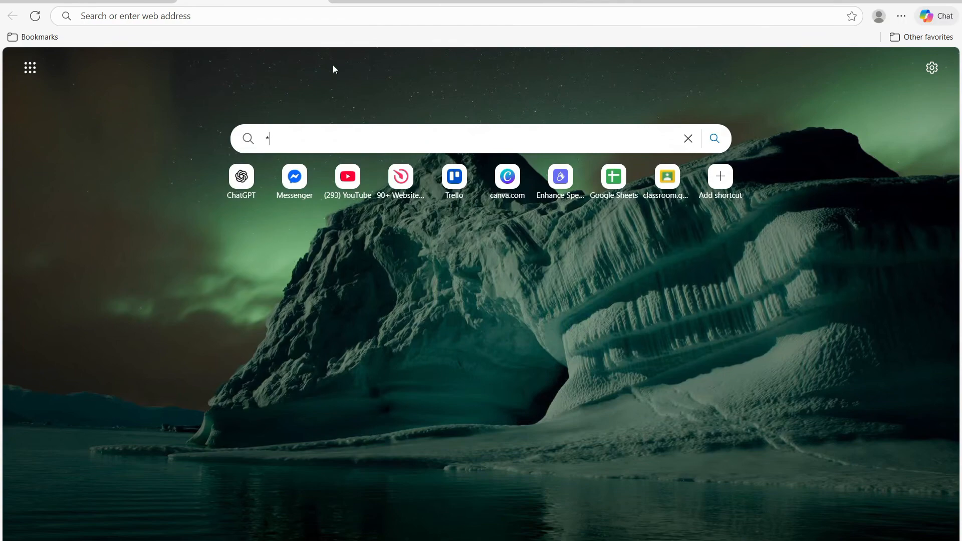
click(310, 20)
text(https://go.elfsight.io/click?pid=3141&offer_id=3)
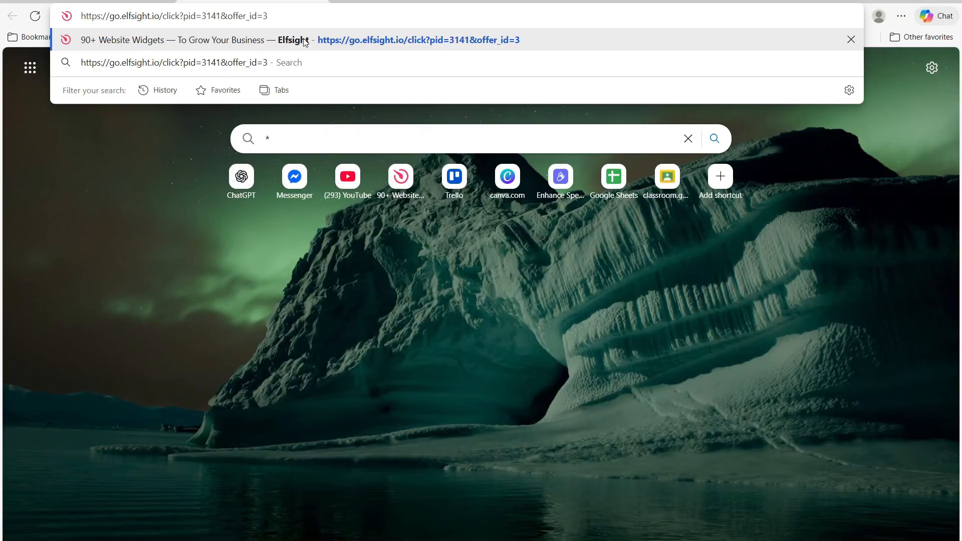
click(304, 41)
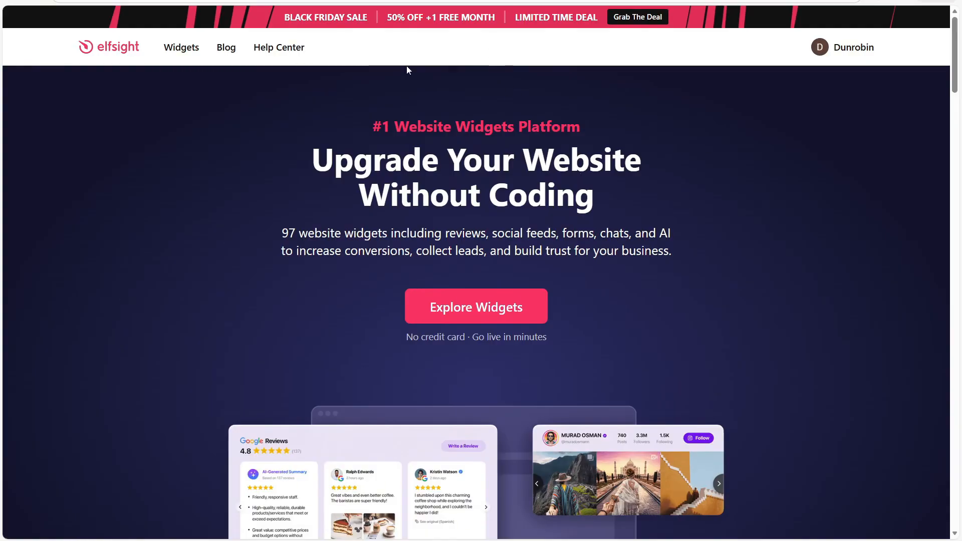
Step: Open the File Embed widget page from the widget catalogue's tools and start creating a free widget
mouse_move(189, 52)
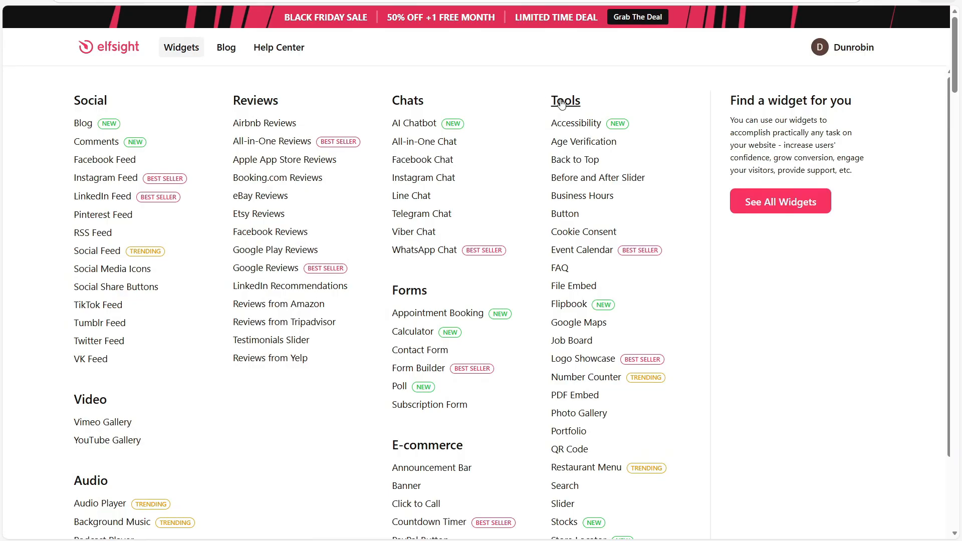
scroll(561, 103, down, 1)
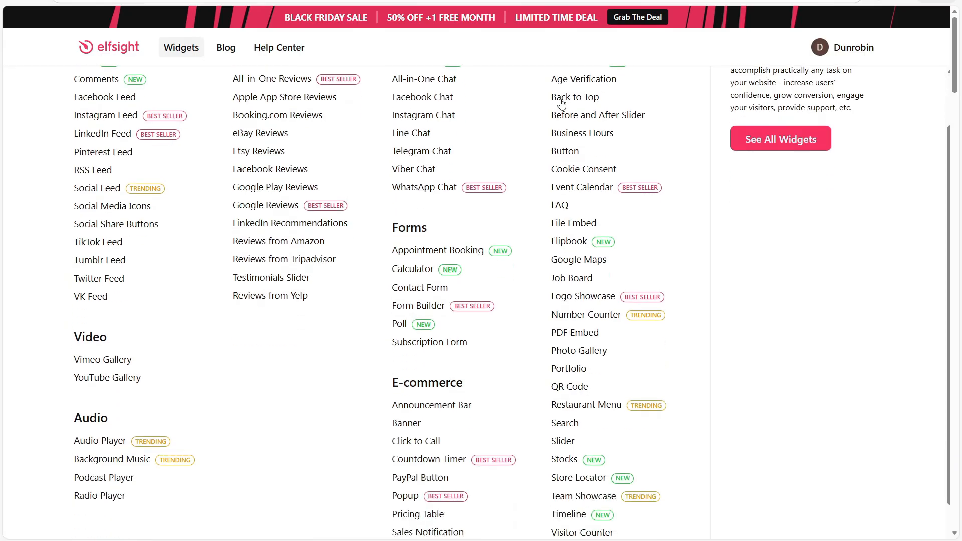
click(584, 229)
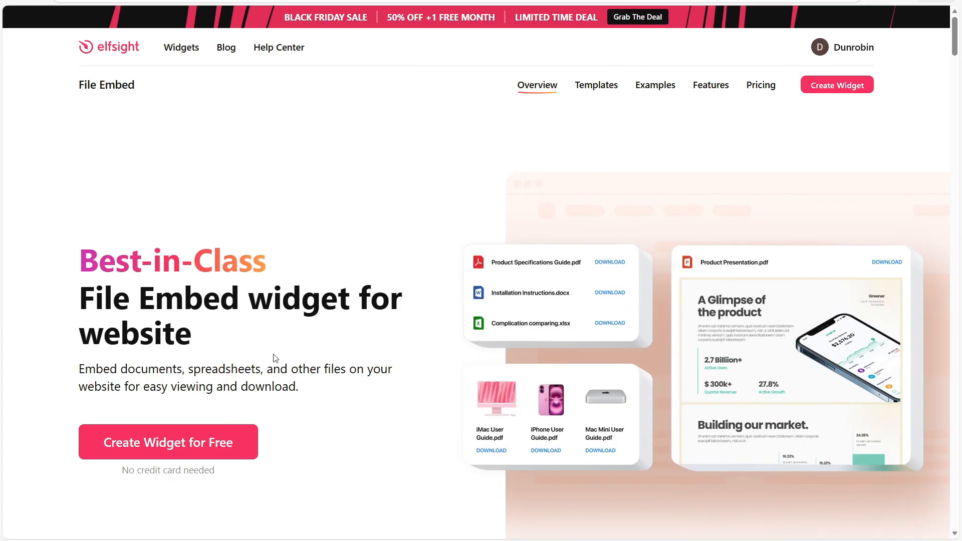
click(217, 434)
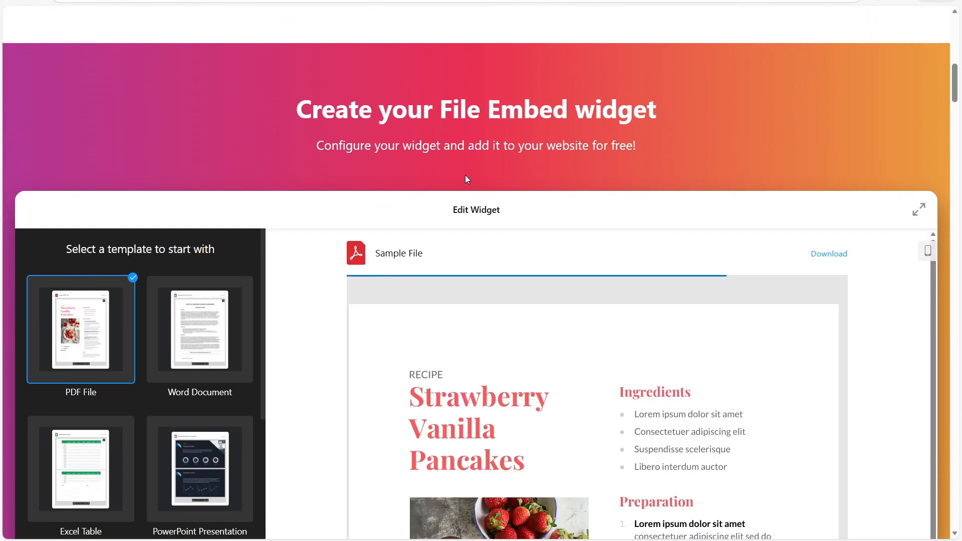
Step: Look over the PDF File template's preview and expand the widget editor to full screen
scroll(467, 180, down, 1)
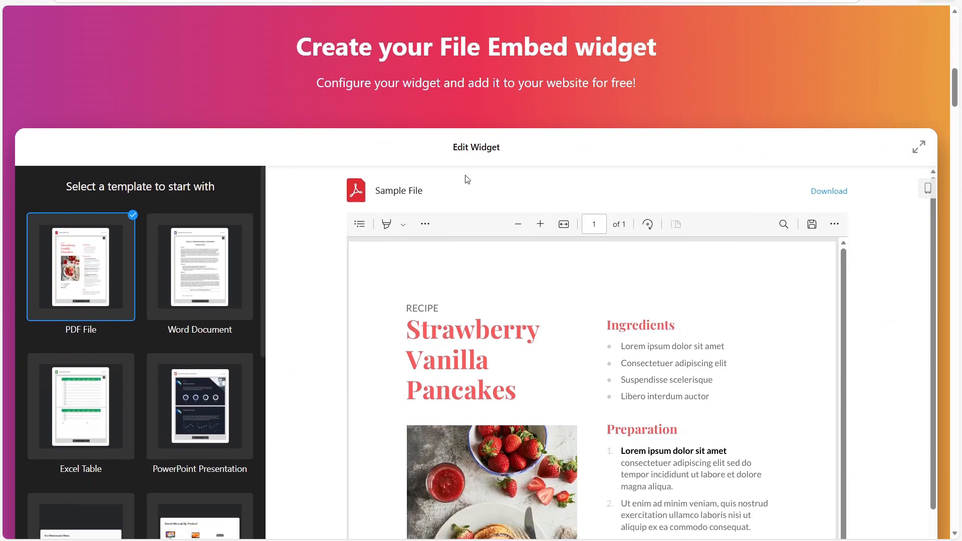
scroll(467, 179, down, 1)
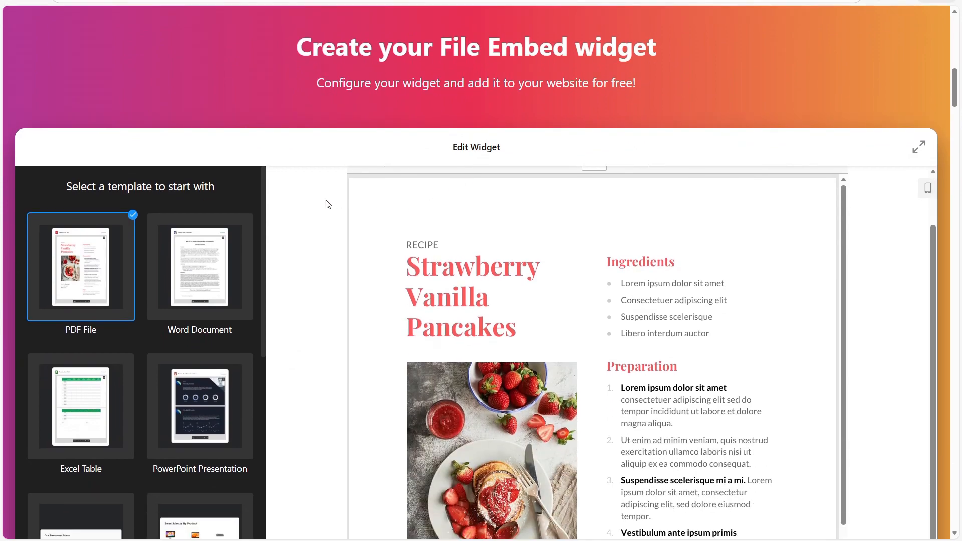
scroll(327, 204, down, 1)
scroll(359, 230, up, 2)
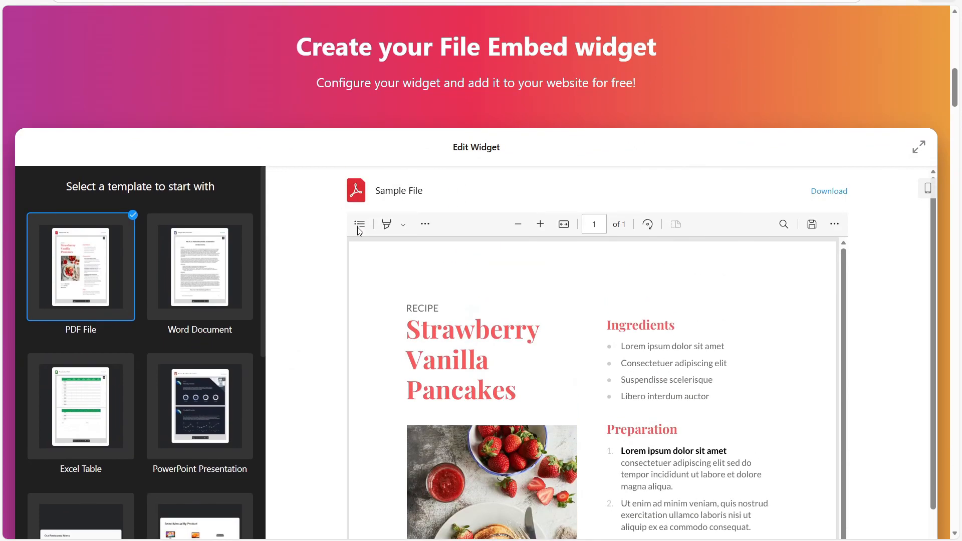
scroll(358, 239, down, 1)
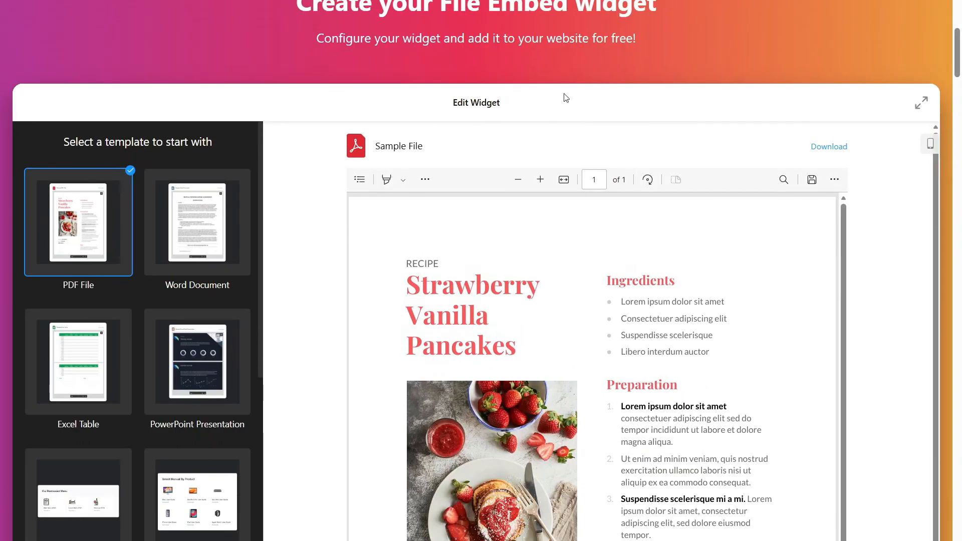
click(927, 107)
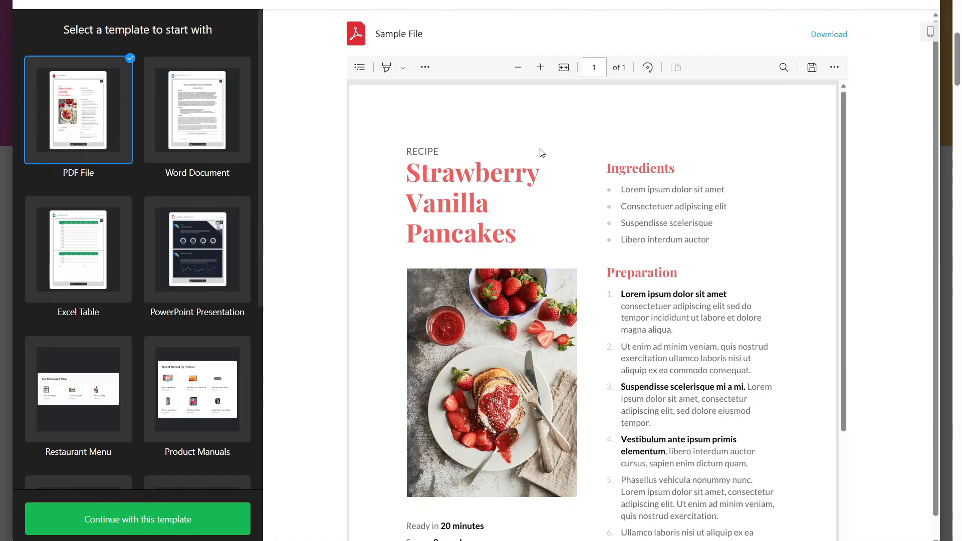
Step: Preview the Word Document, Excel Table, PowerPoint Presentation, Restaurant Menu, Product Manuals and Bookshelf templates
click(218, 146)
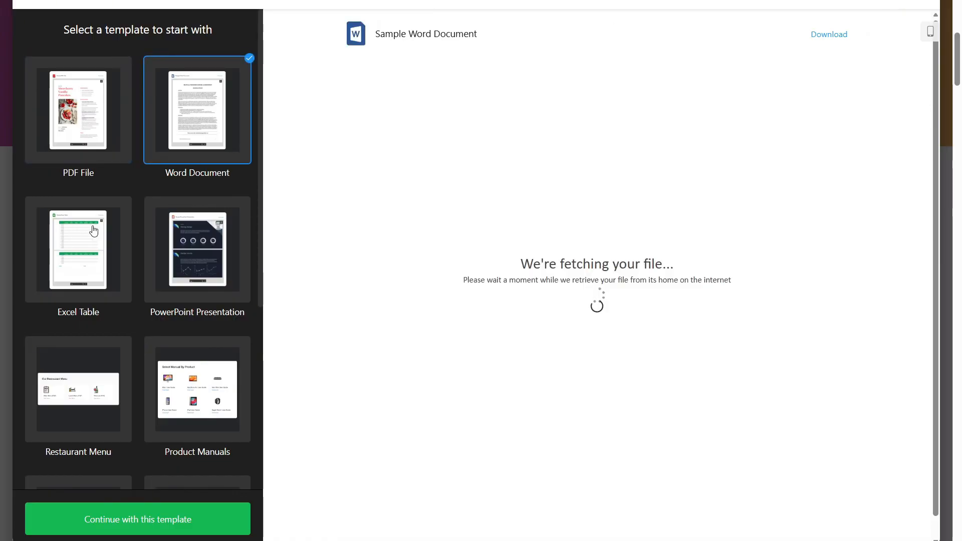
click(95, 230)
click(182, 256)
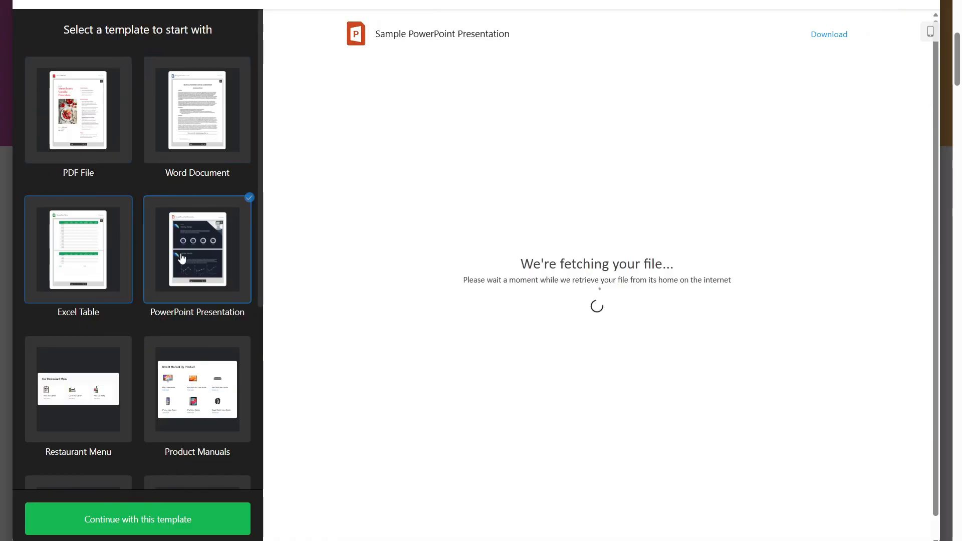
scroll(180, 257, down, 3)
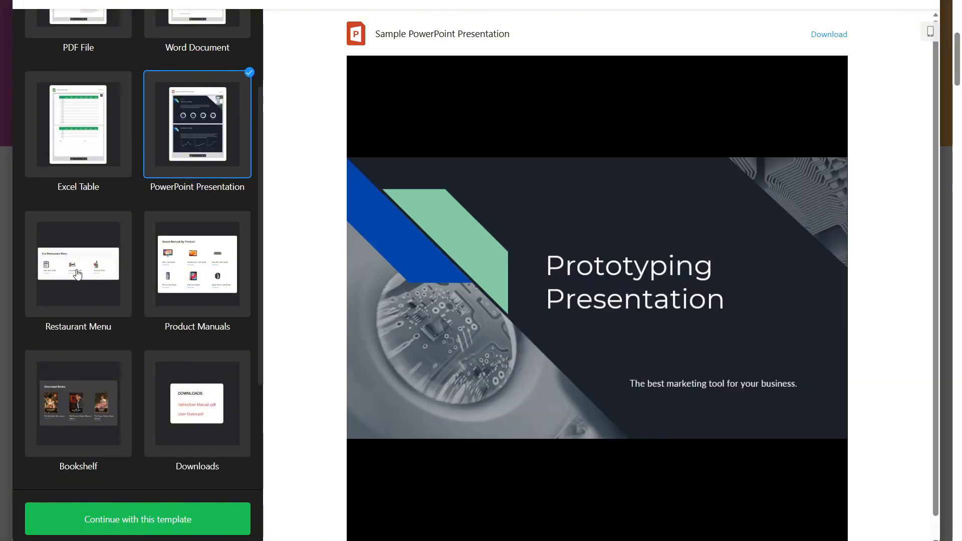
click(77, 273)
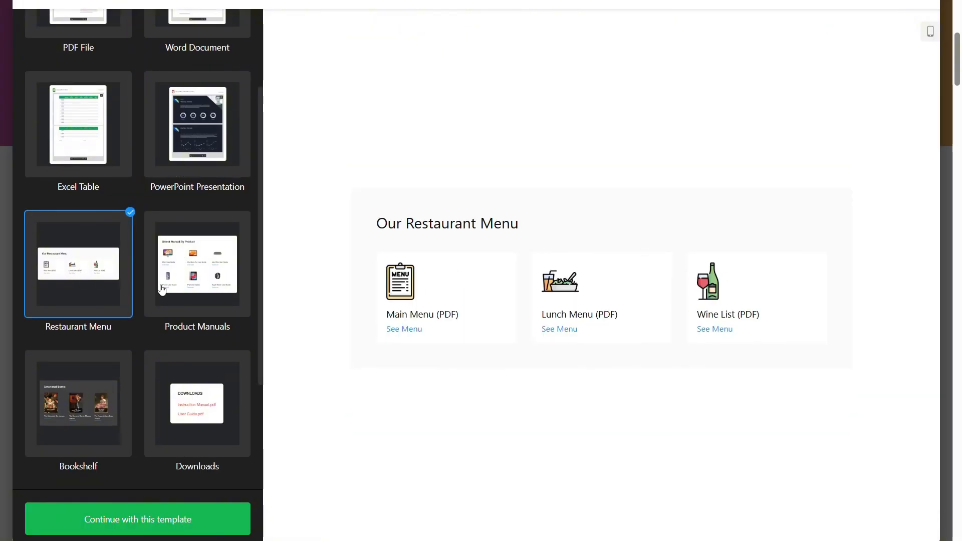
click(149, 301)
click(116, 377)
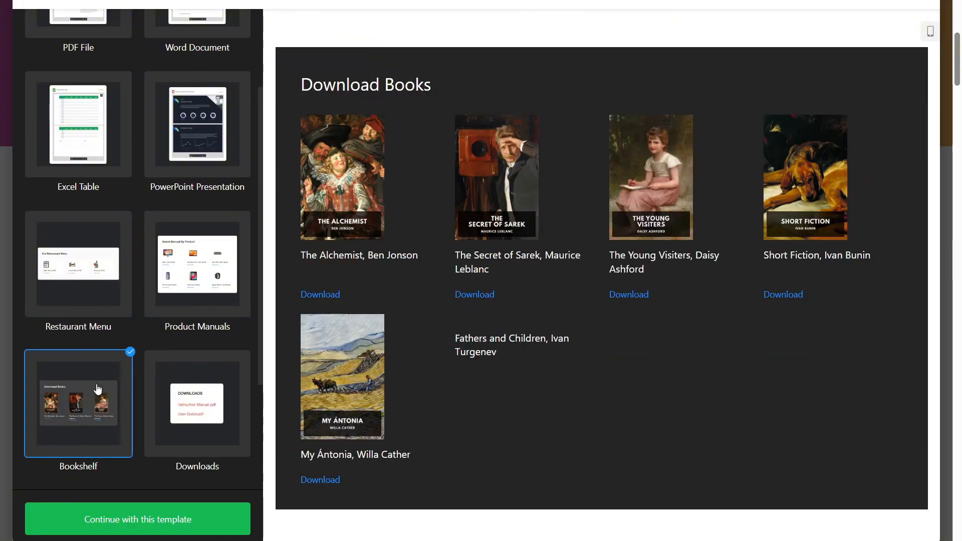
Step: Preview the Downloads template and start the widget from the Magazine Archive template
scroll(153, 399, down, 3)
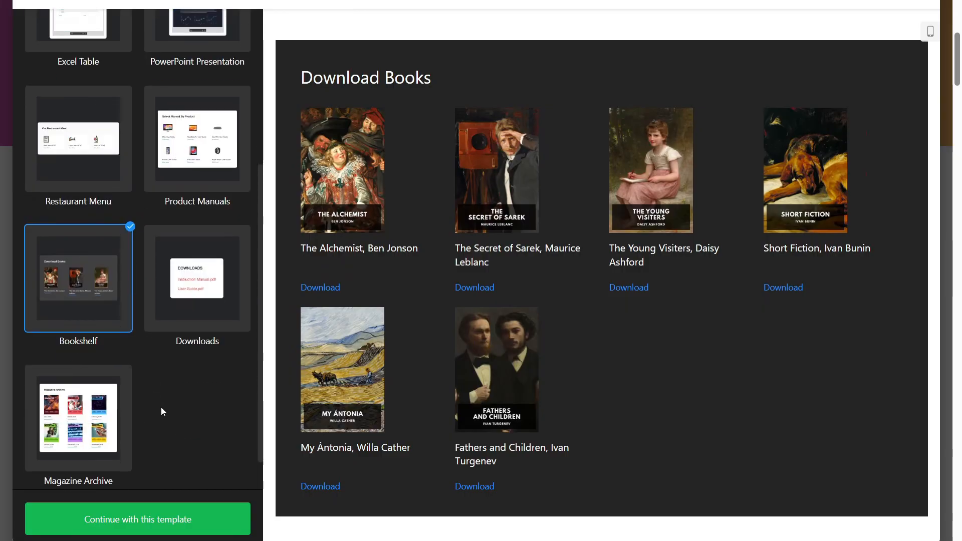
click(180, 304)
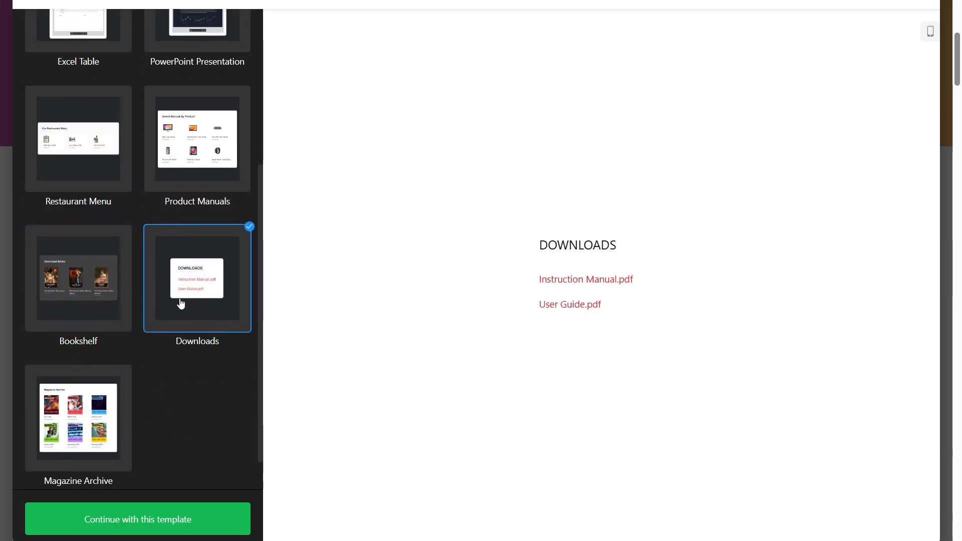
click(86, 407)
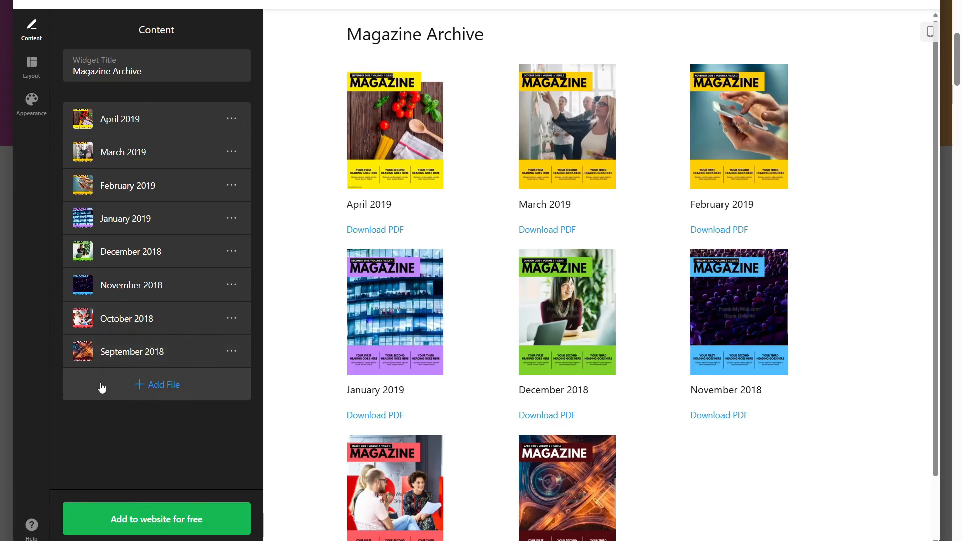
Step: Review the options for adding files and the widget title field without changing either
click(153, 384)
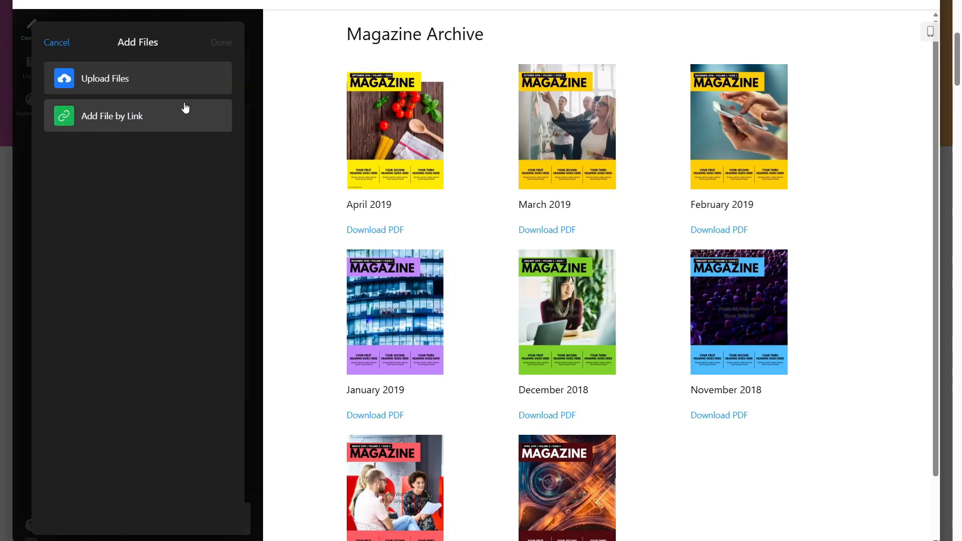
click(59, 43)
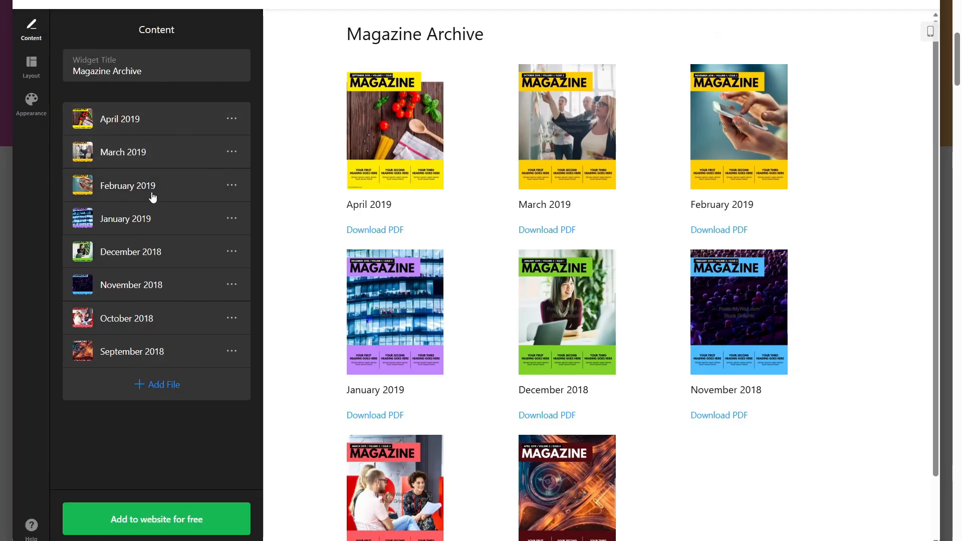
drag(156, 76, 74, 72)
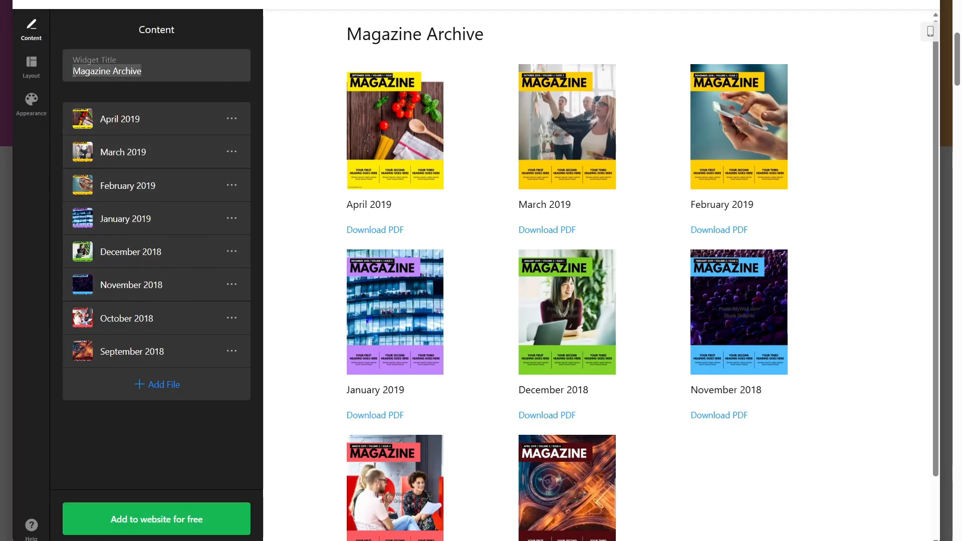
click(74, 73)
drag(74, 72, 155, 76)
click(156, 76)
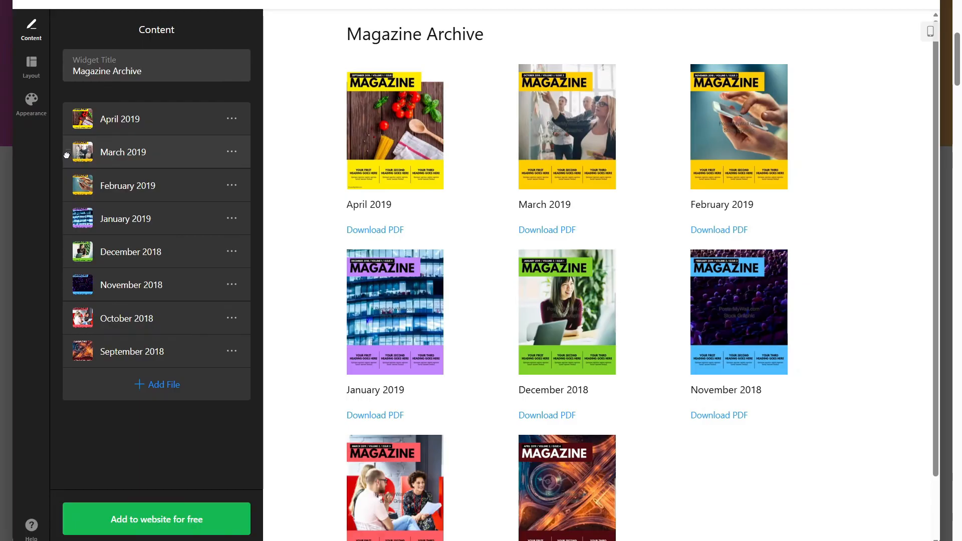
Step: Reorder the magazine files so the list starts with April 2019, February 2019 and March 2019
drag(65, 154, 66, 121)
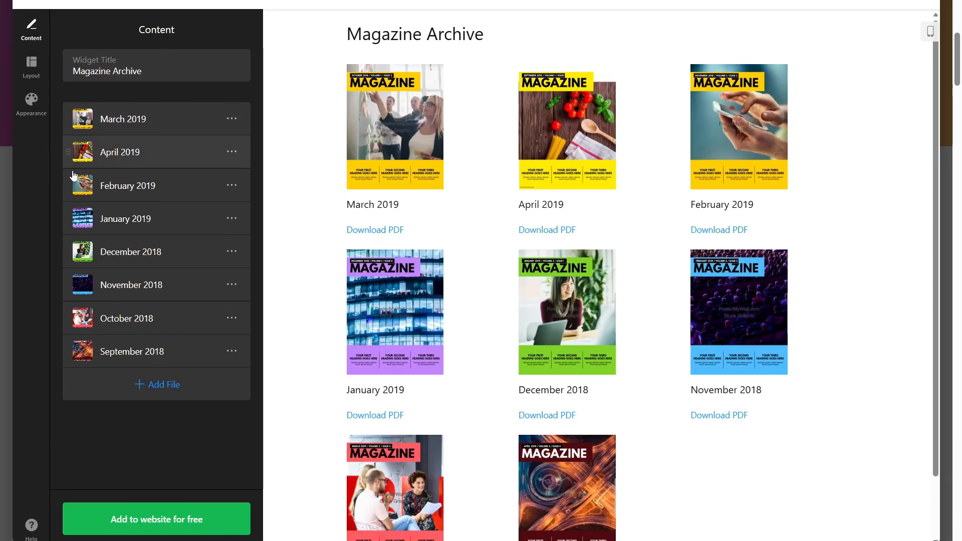
drag(72, 185, 68, 121)
drag(72, 185, 82, 123)
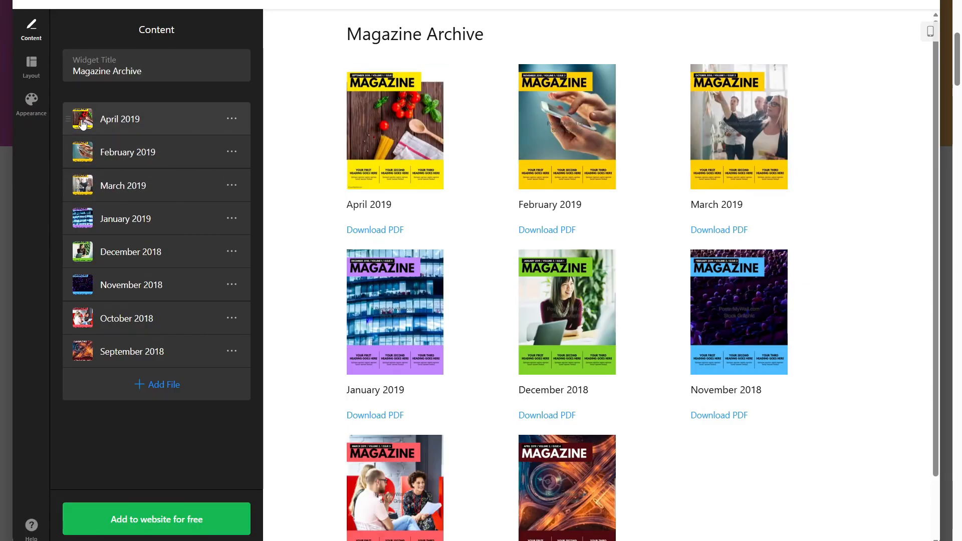
Step: Open the April 2019 file's editing settings to examine its name, preview image and alt text
click(231, 119)
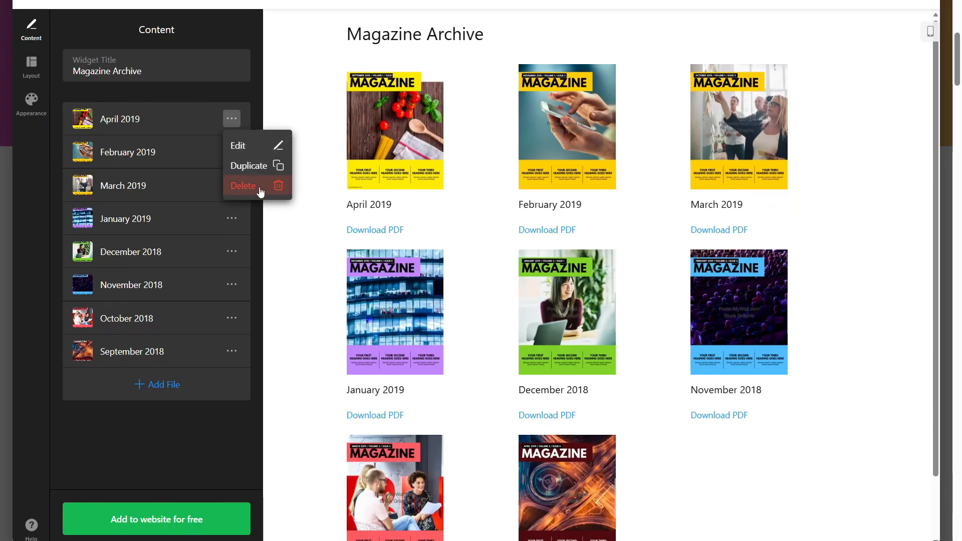
click(253, 145)
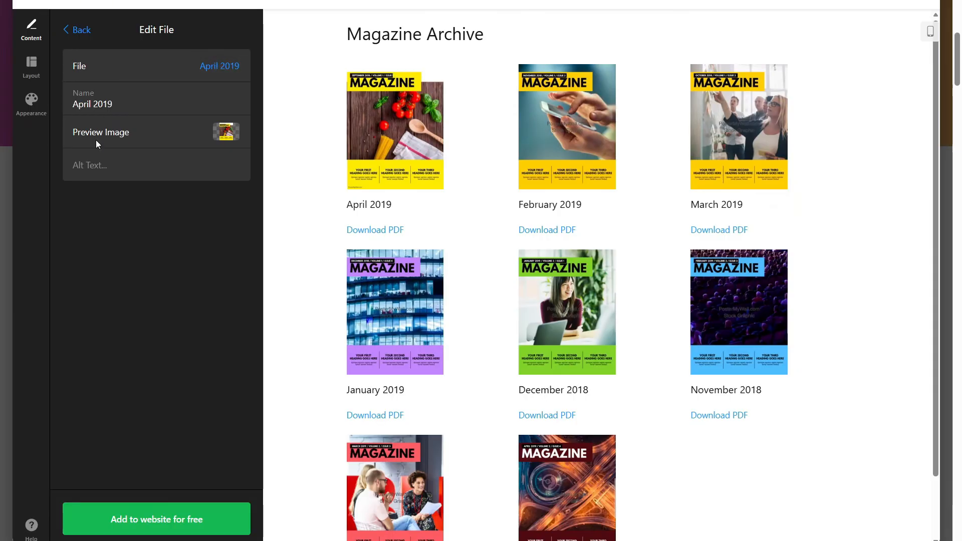
Step: Try the File Viewer, Grid and List layouts for the widget and return it to Grid
click(32, 78)
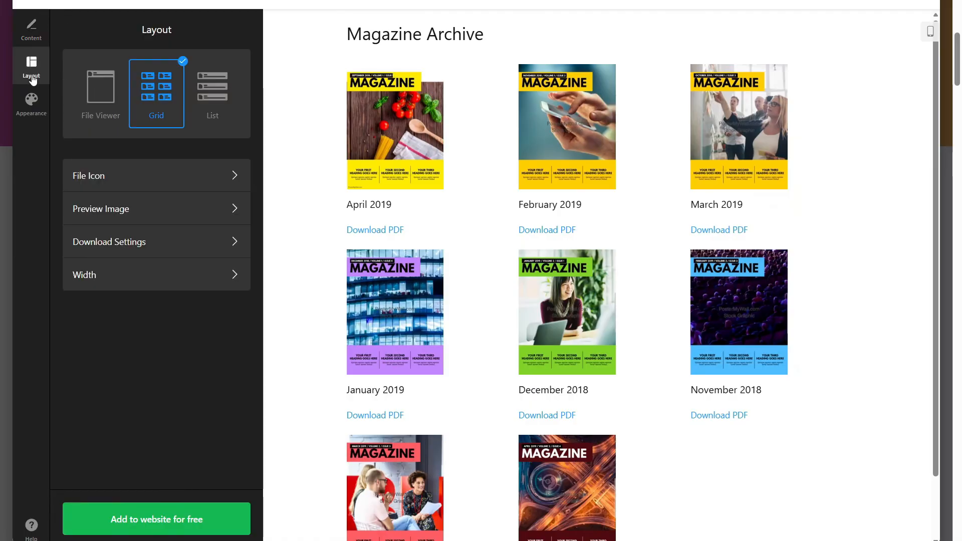
click(88, 76)
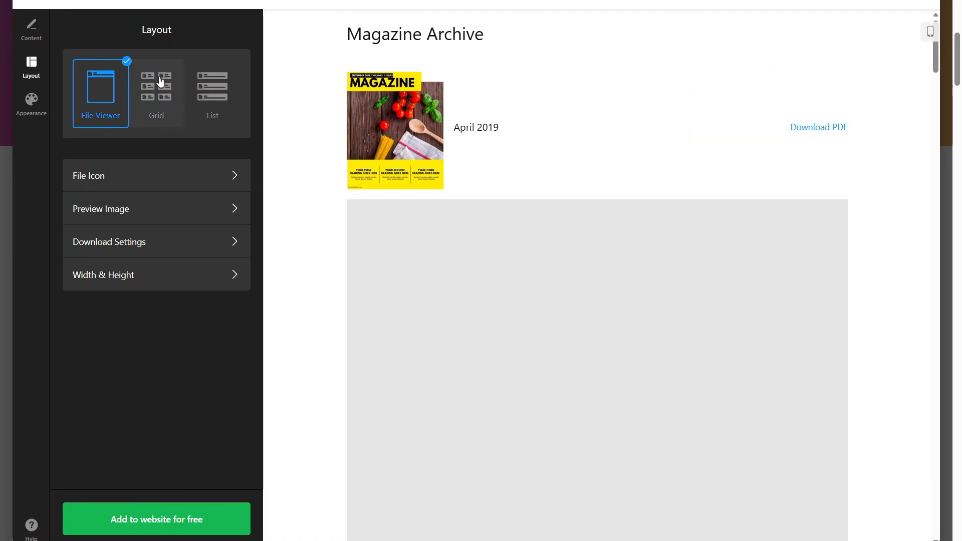
click(160, 82)
click(213, 94)
click(163, 119)
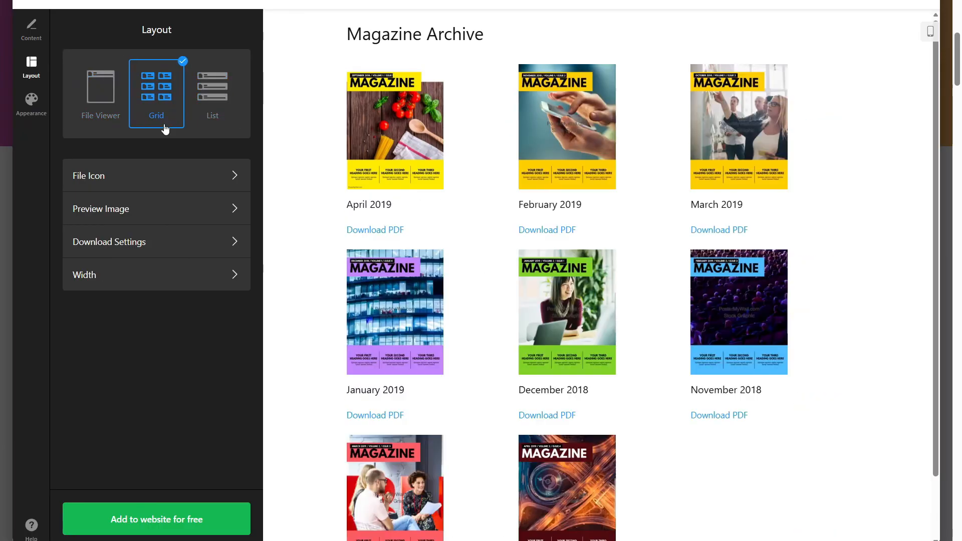
Step: Check the preview image size setting without changing it, and set the download link text to "Download File"
click(126, 203)
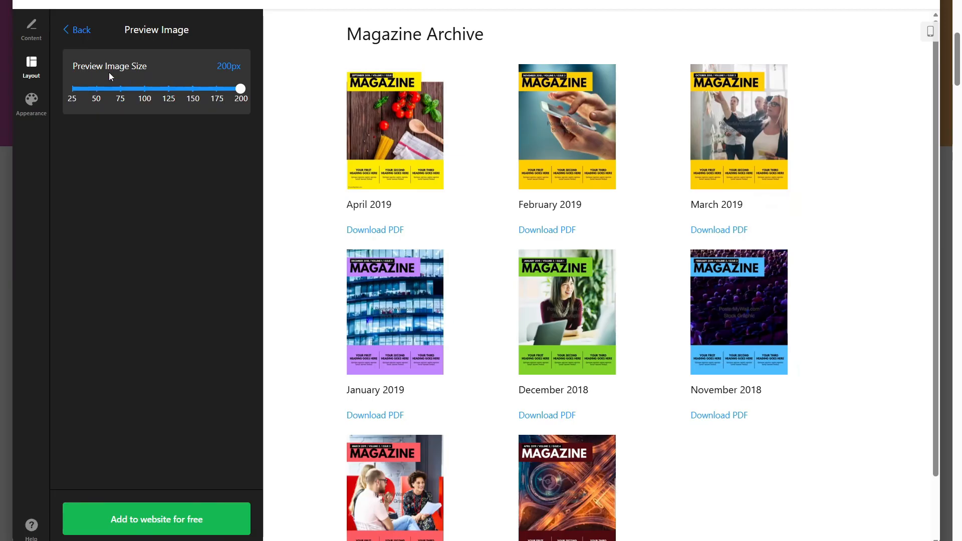
click(79, 29)
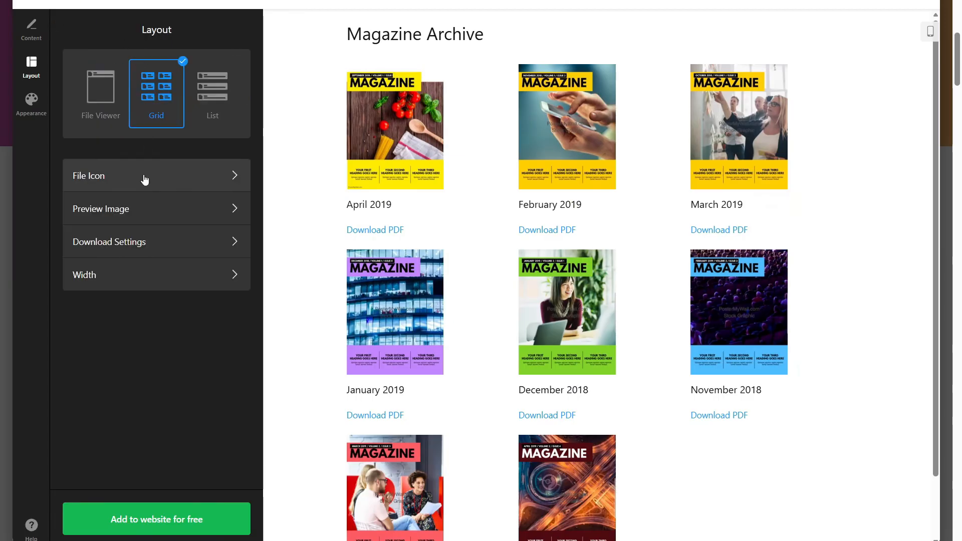
click(140, 236)
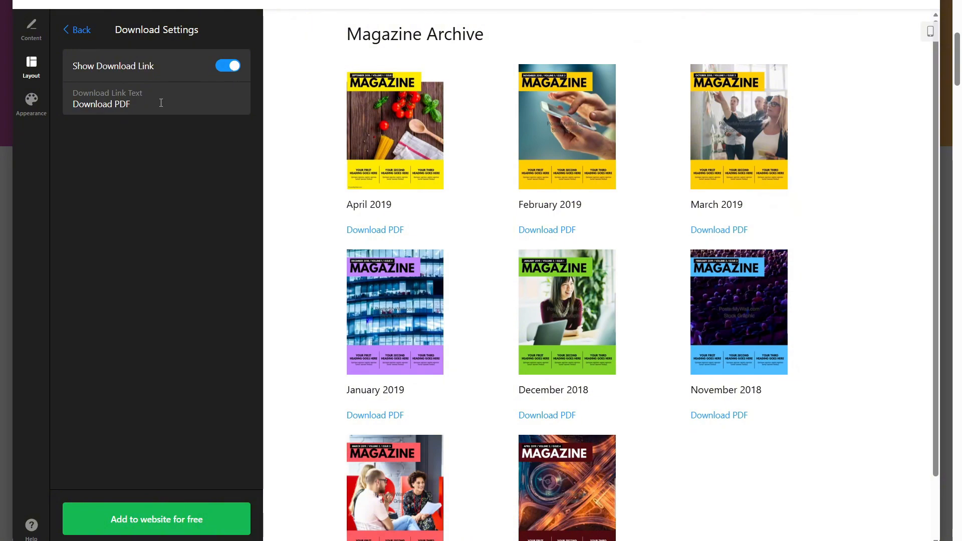
mouse_move(131, 104)
mouse_down()
mouse_move(106, 103)
mouse_move(116, 103)
mouse_up()
key(BackSpace)
text(File)
click(76, 29)
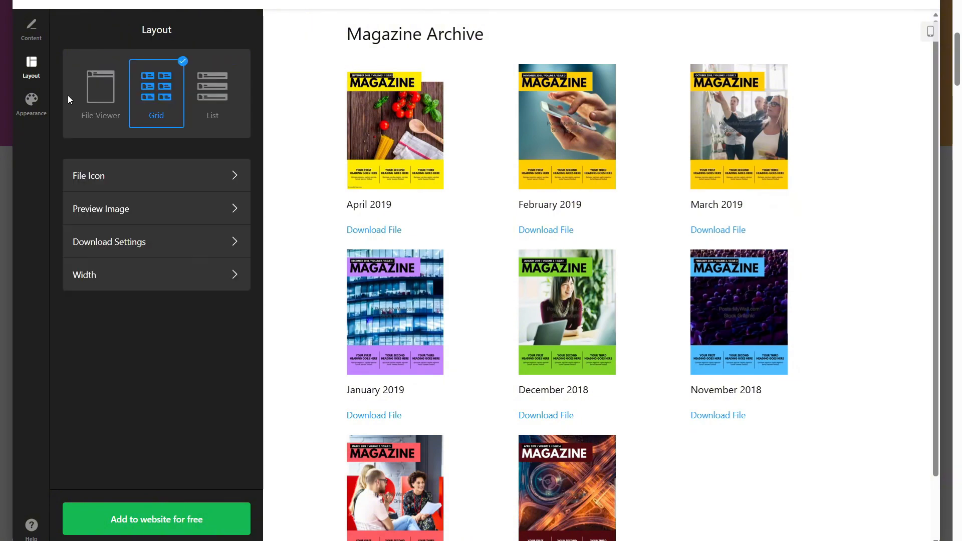
Step: Review the widget's color and font settings in its appearance options without changing them
click(28, 111)
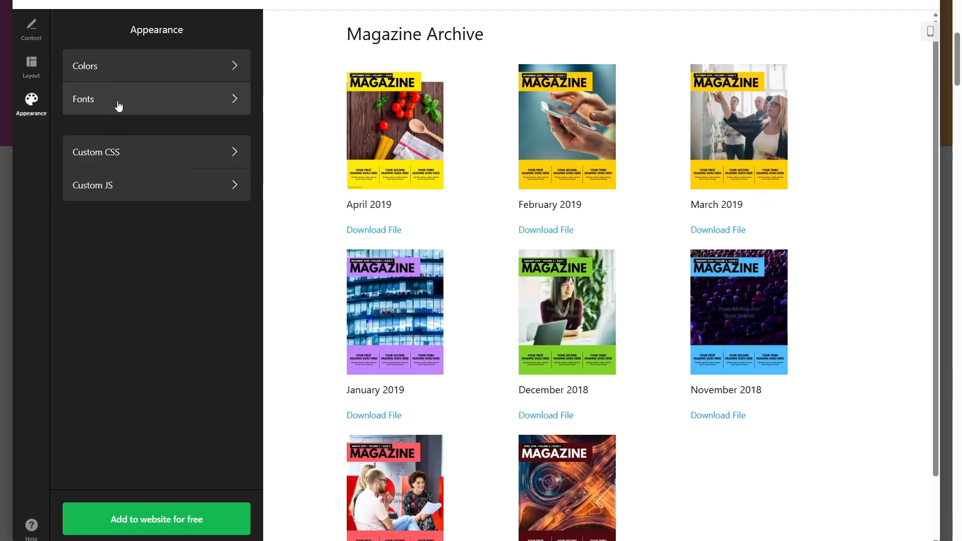
click(126, 70)
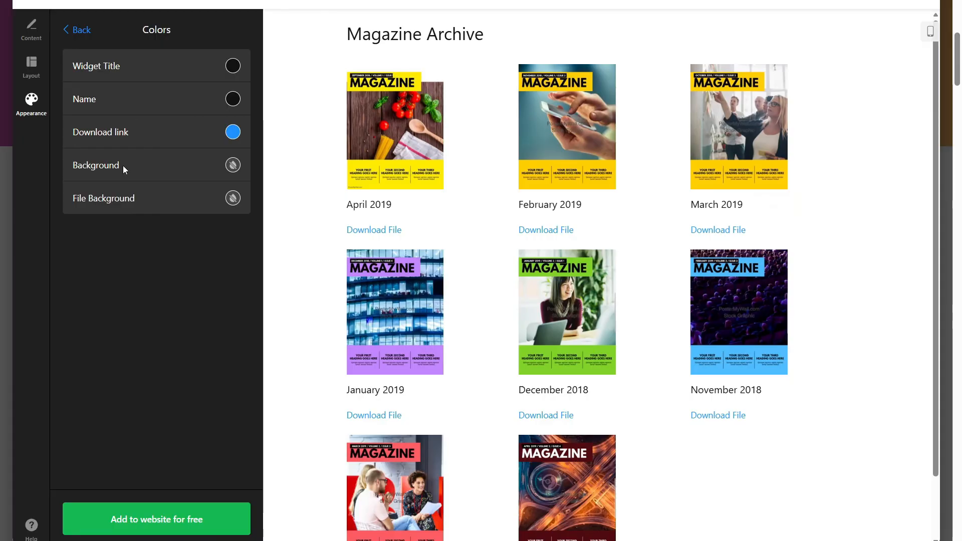
click(80, 33)
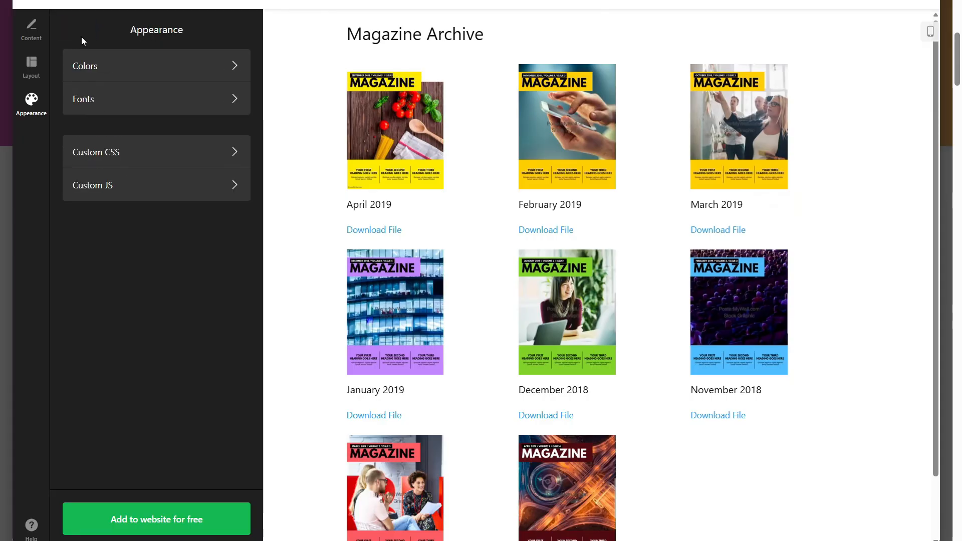
click(126, 96)
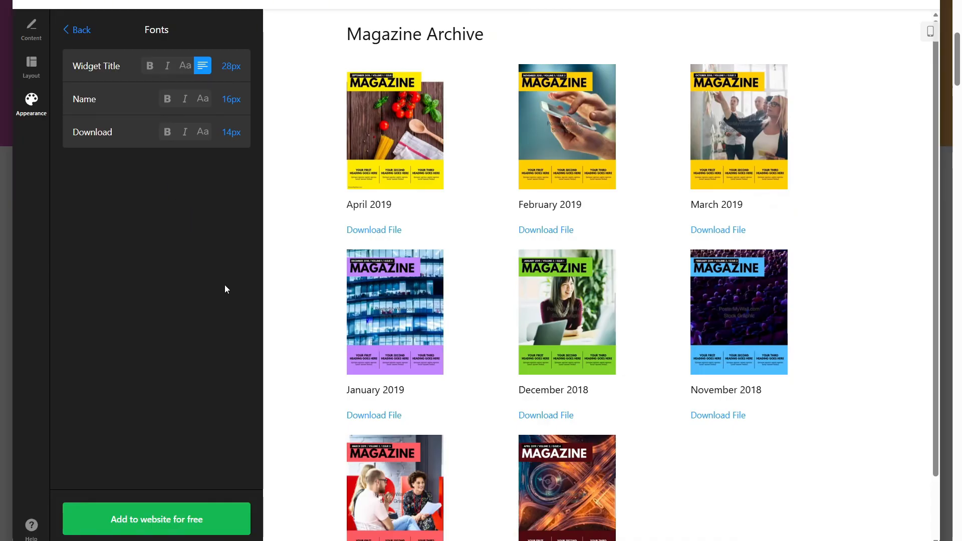
Step: Publish the File Embed widget under the Free plan and copy its embed code
click(220, 528)
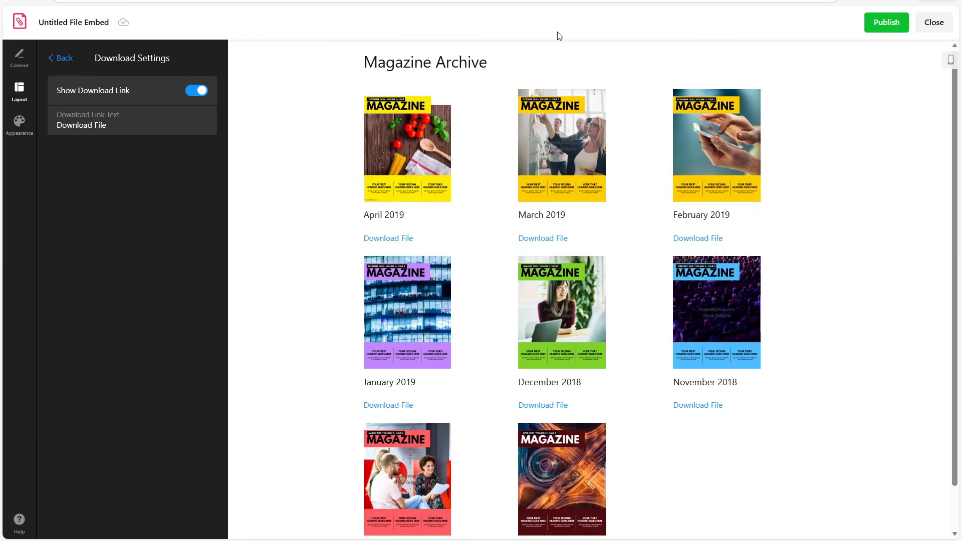
click(881, 24)
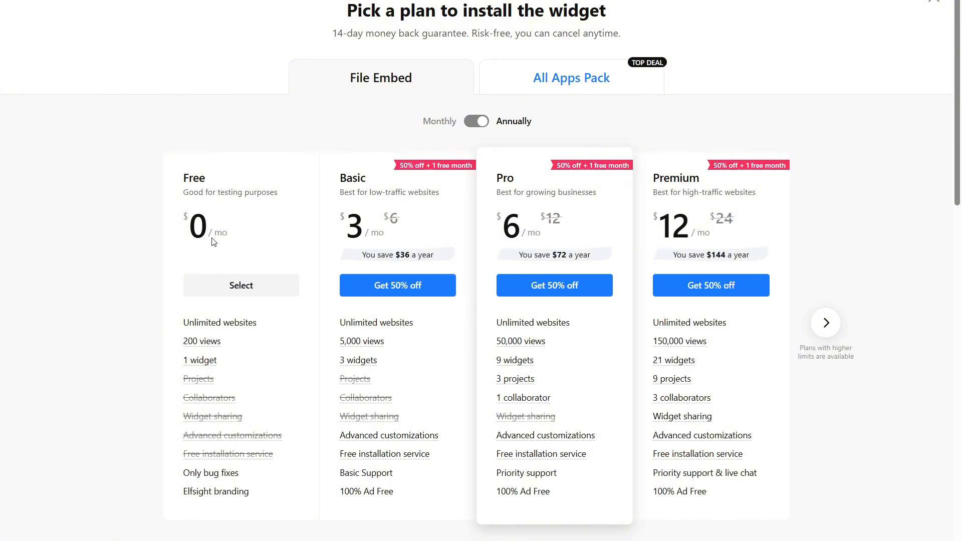
click(260, 289)
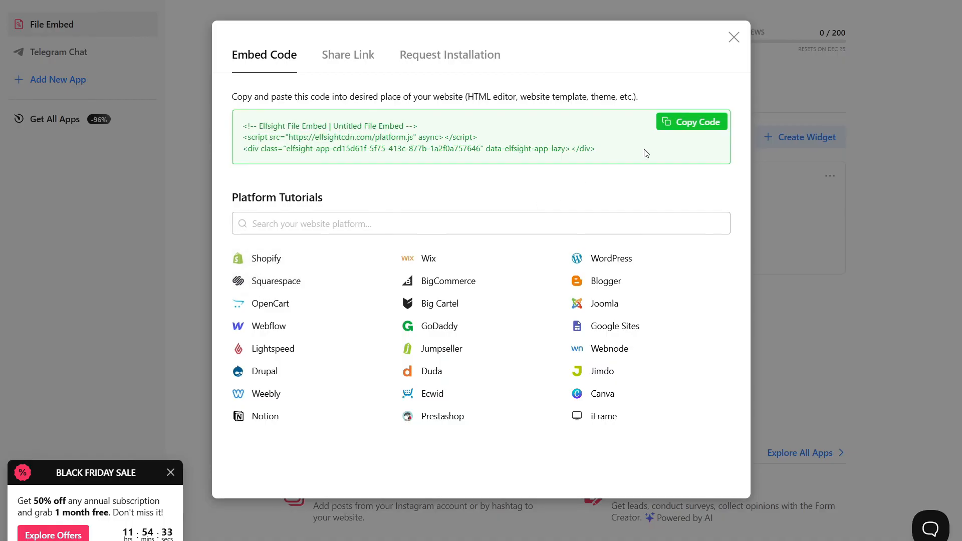
click(689, 124)
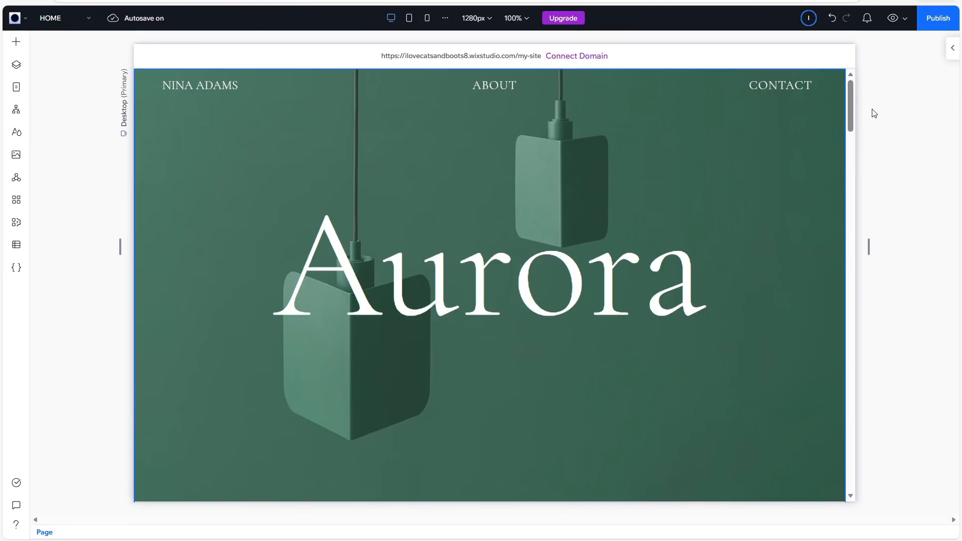
Step: In the Wix Studio editor, add a blank section above The Collection and insert an Embed Code element in it
scroll(663, 158, down, 5)
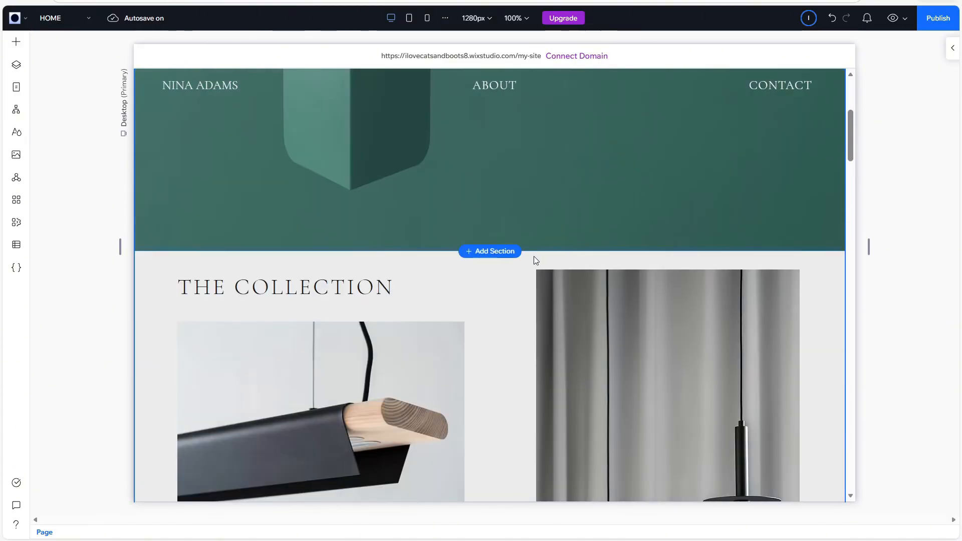
click(495, 253)
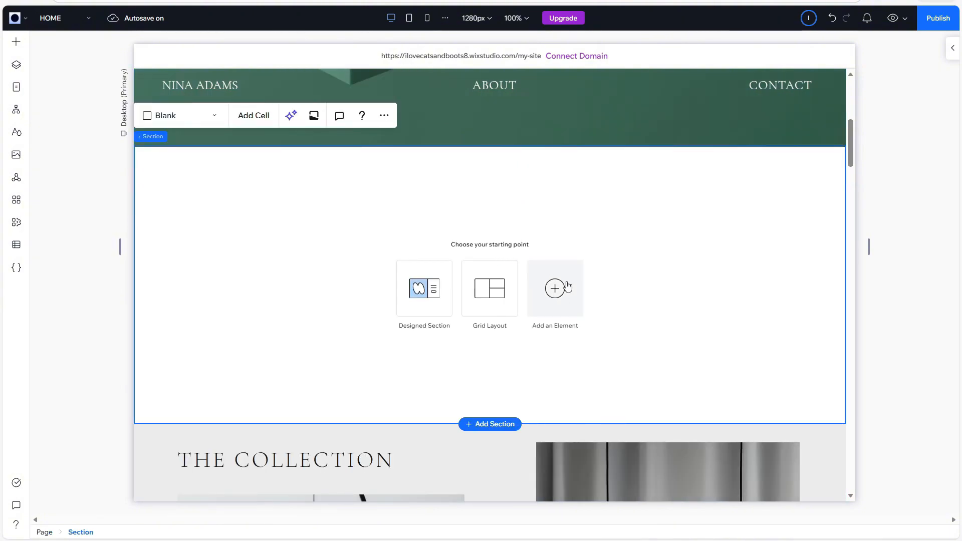
click(555, 289)
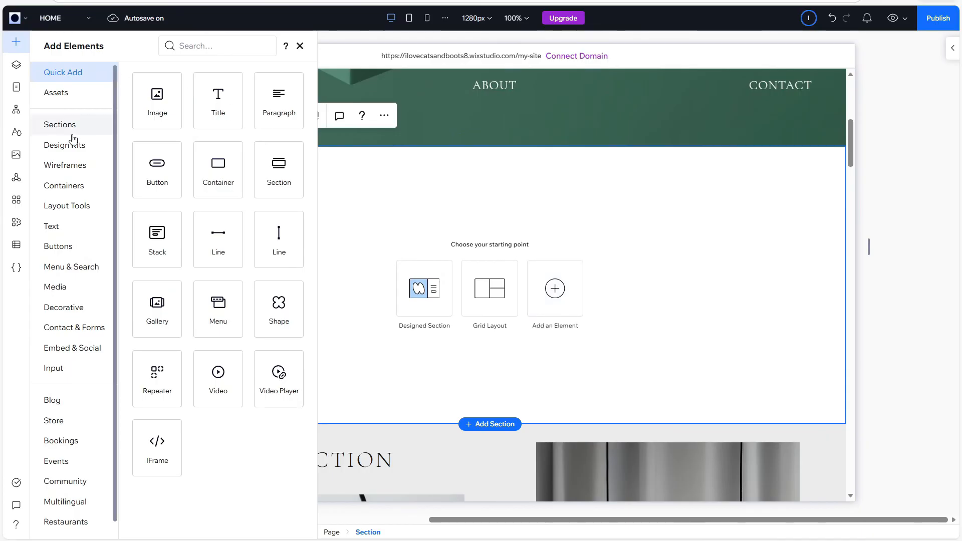
click(63, 352)
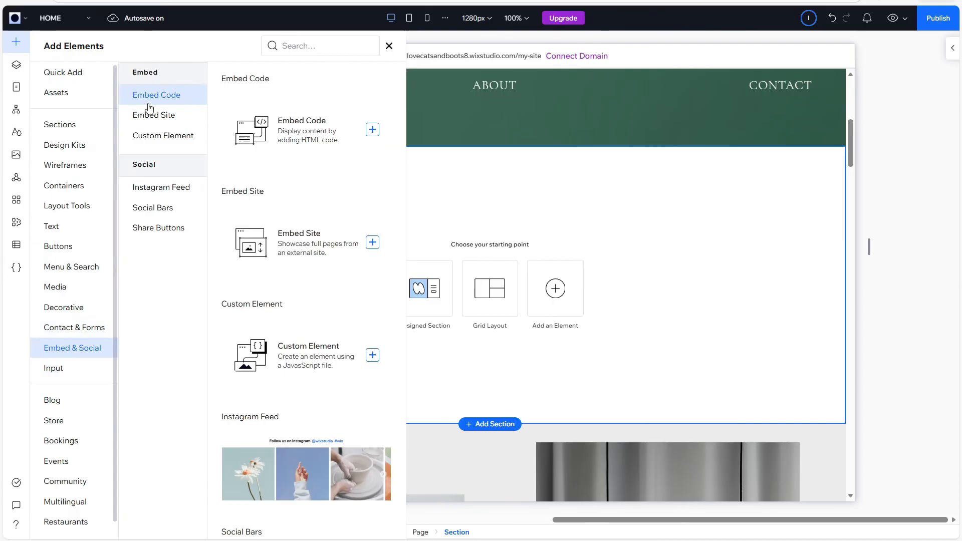
click(372, 133)
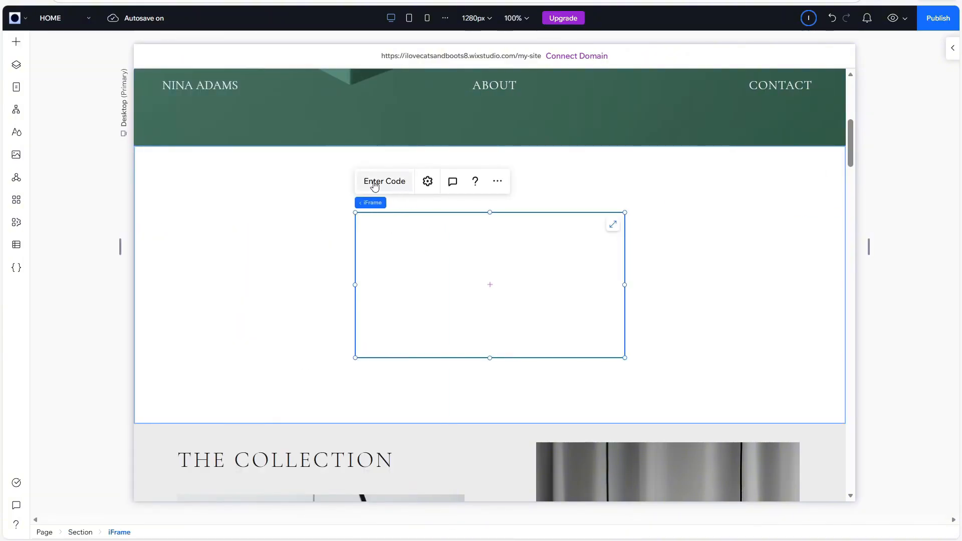
Step: Paste the copied Elfsight File Embed code into the new iFrame element and apply it
click(397, 183)
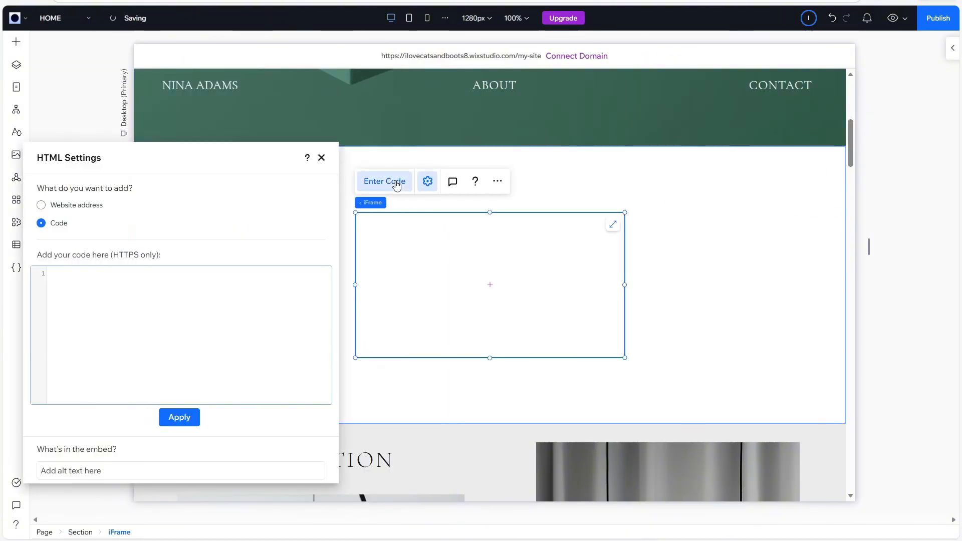
click(144, 273)
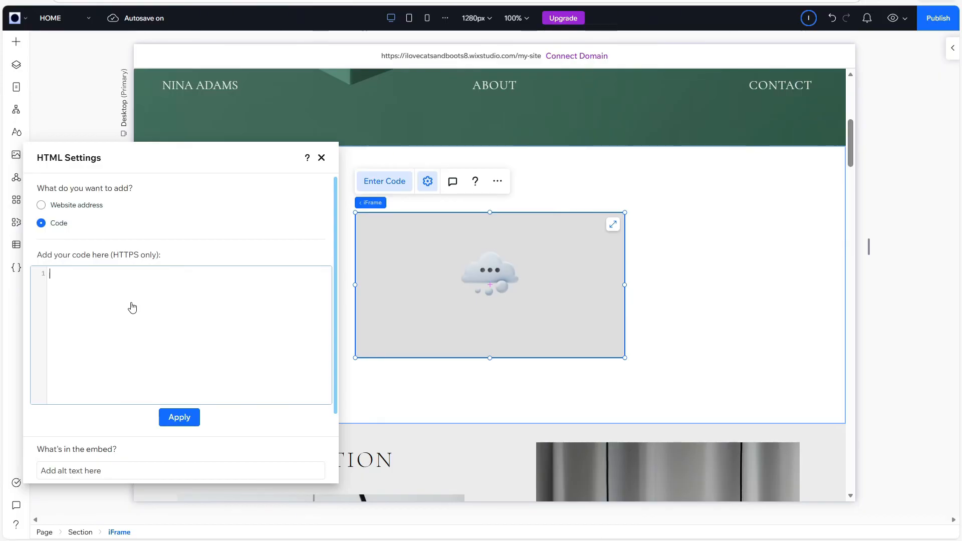
key(ctrl+v)
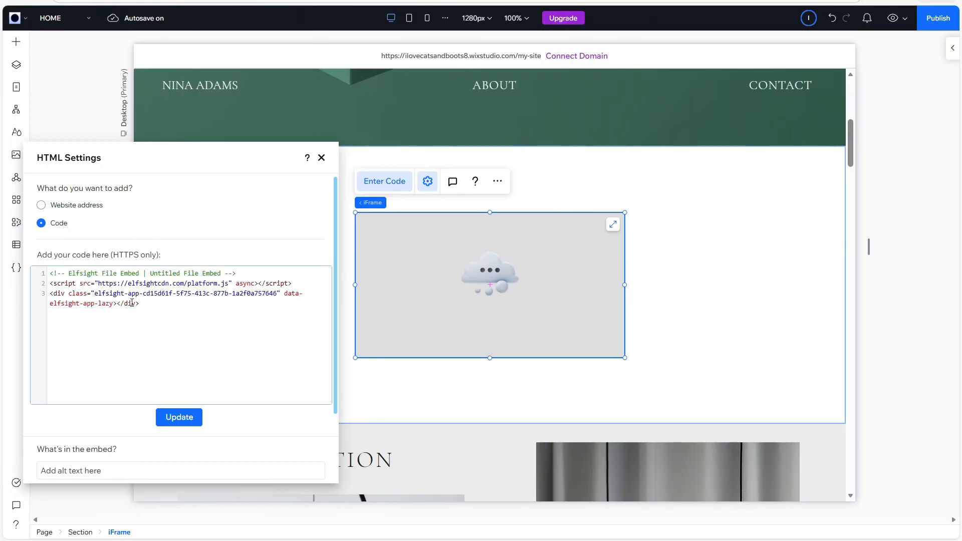
click(177, 418)
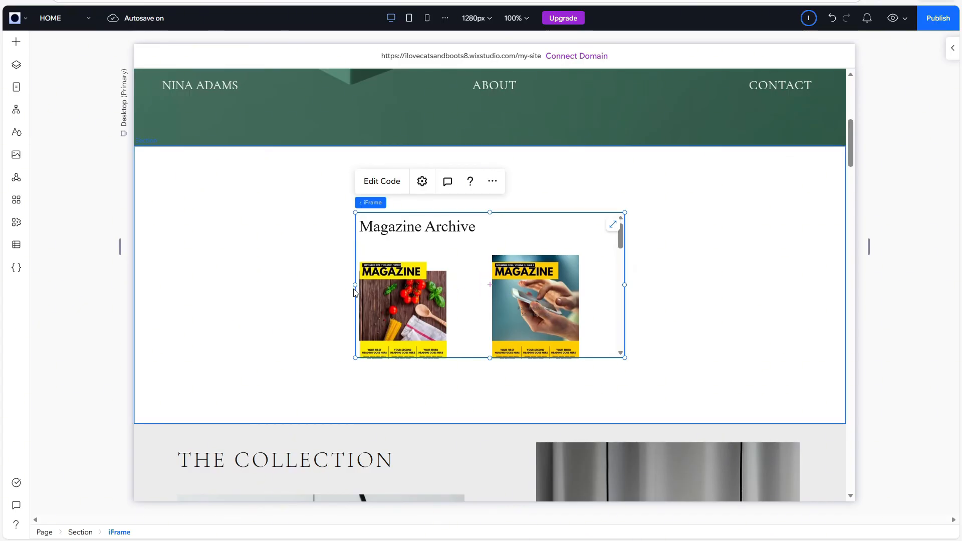
Step: Widen the iFrame to about 1173 px across the section and enlarge it vertically to fit two rows of magazines
drag(355, 285, 163, 296)
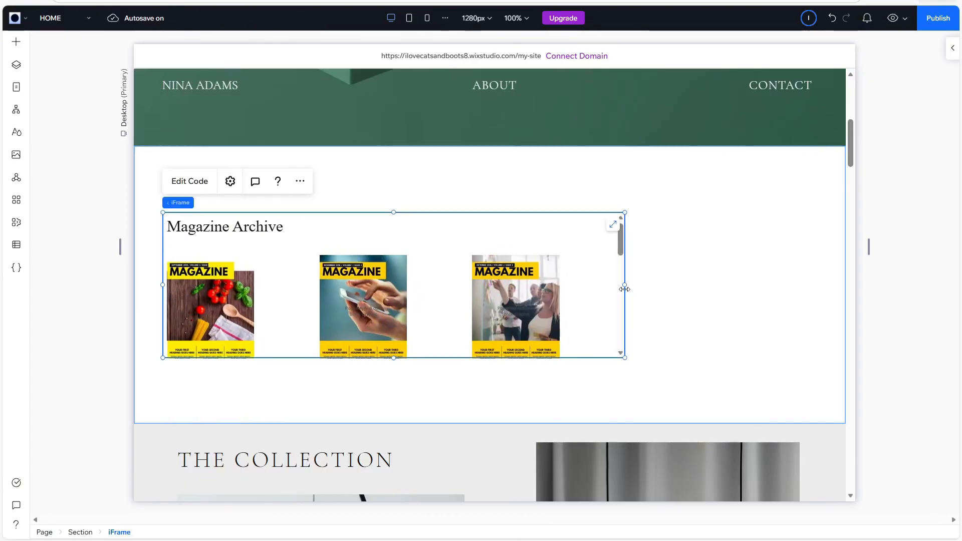
drag(624, 289, 822, 266)
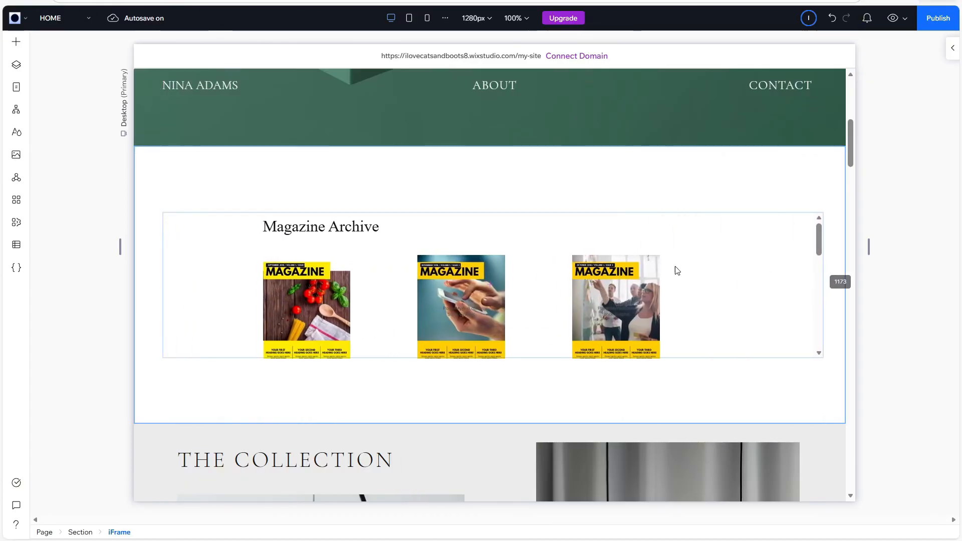
drag(491, 216, 483, 169)
scroll(500, 196, down, 5)
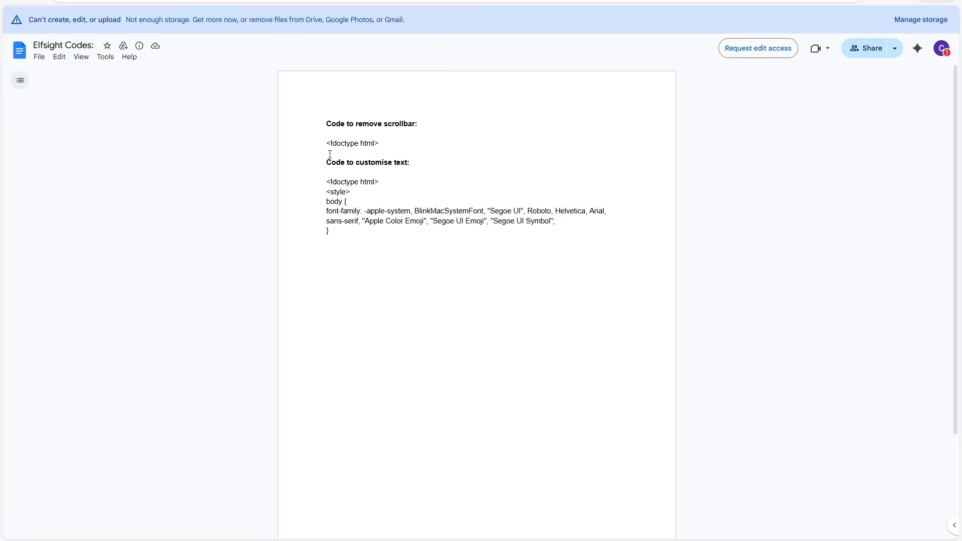
Step: Copy the full "Code to customise text" block from the Elfsight Codes Google Docs document and return to Wix Studio
triple_click(421, 163)
click(422, 167)
drag(324, 183, 346, 243)
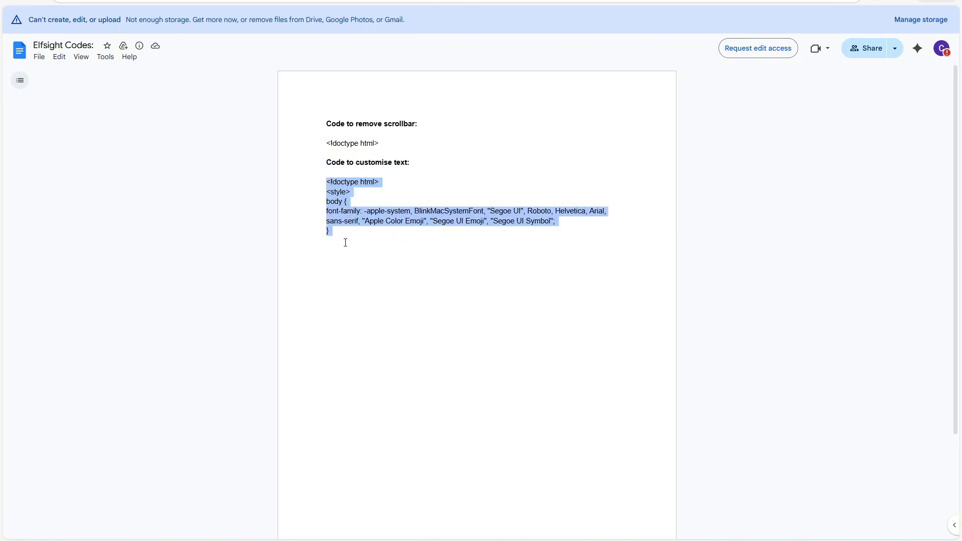
right_click(342, 209)
click(352, 219)
click(353, 222)
click(172, 1)
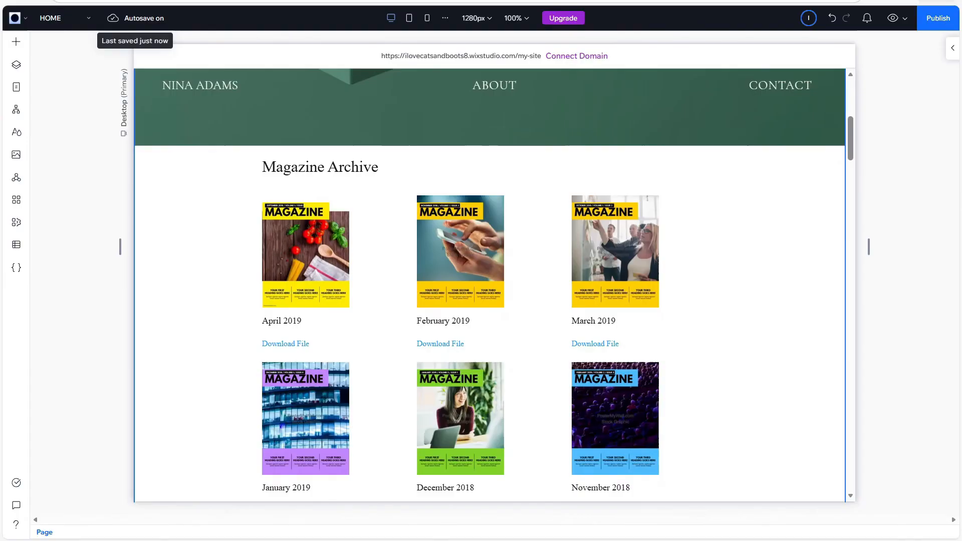
Step: Append the copied font styling code to the end of the Magazine Archive iFrame's HTML code and update the embed
click(351, 207)
click(351, 207)
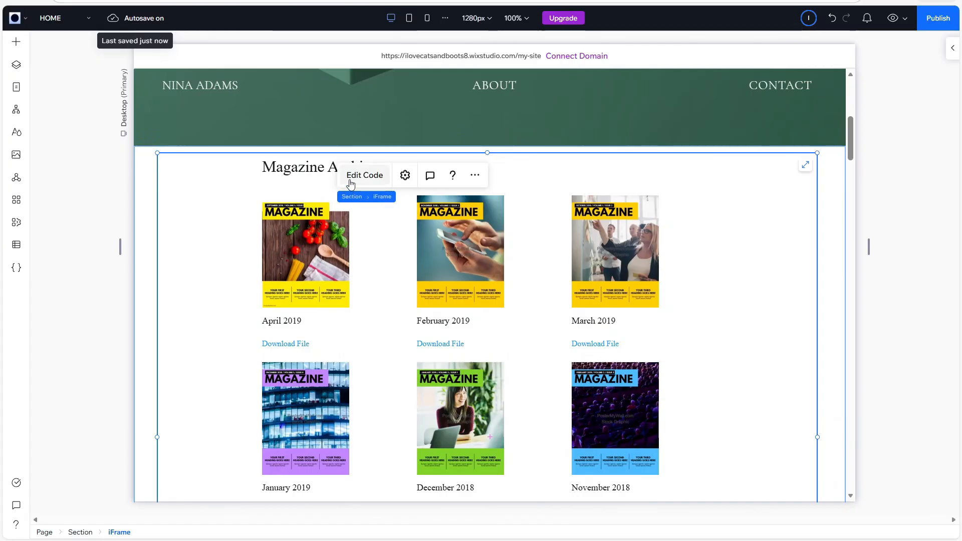
click(365, 175)
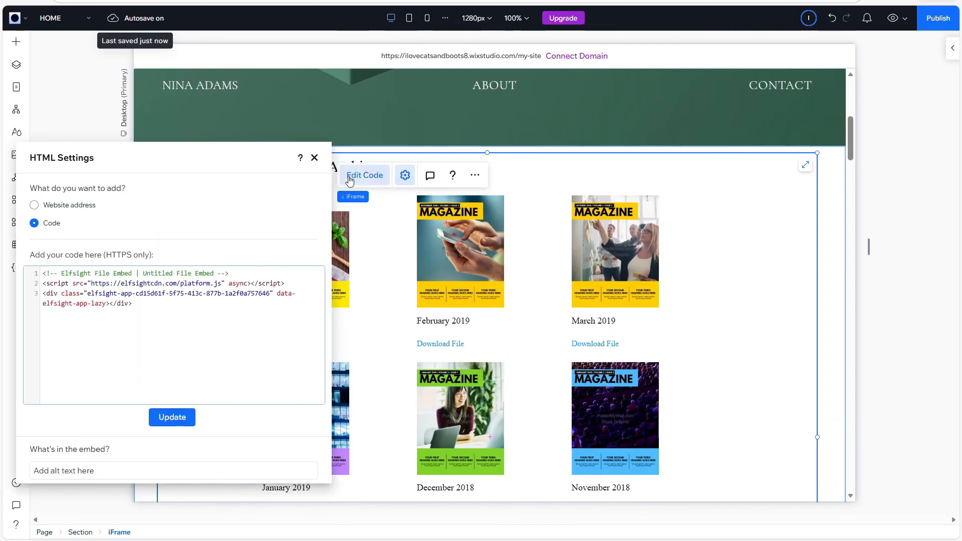
drag(130, 297, 137, 304)
click(138, 304)
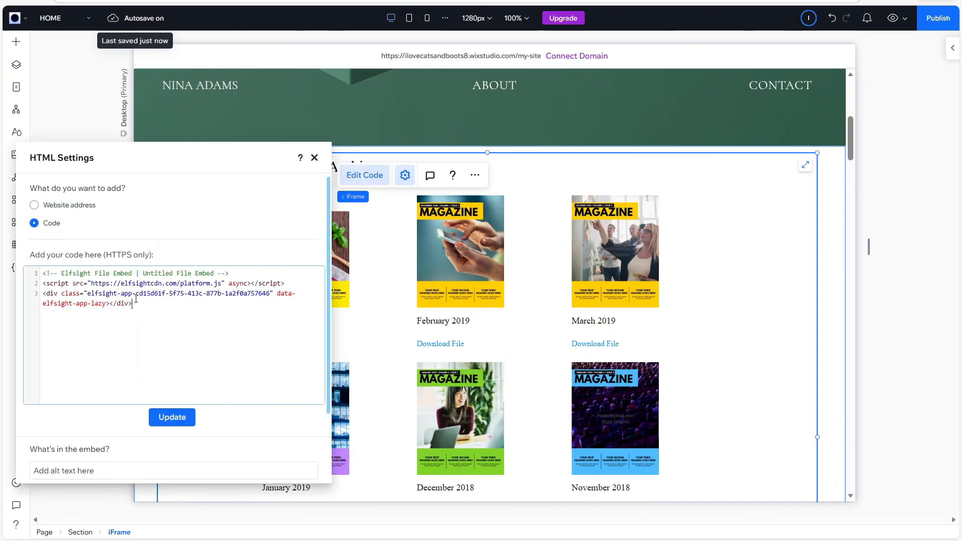
key(ctrl+v)
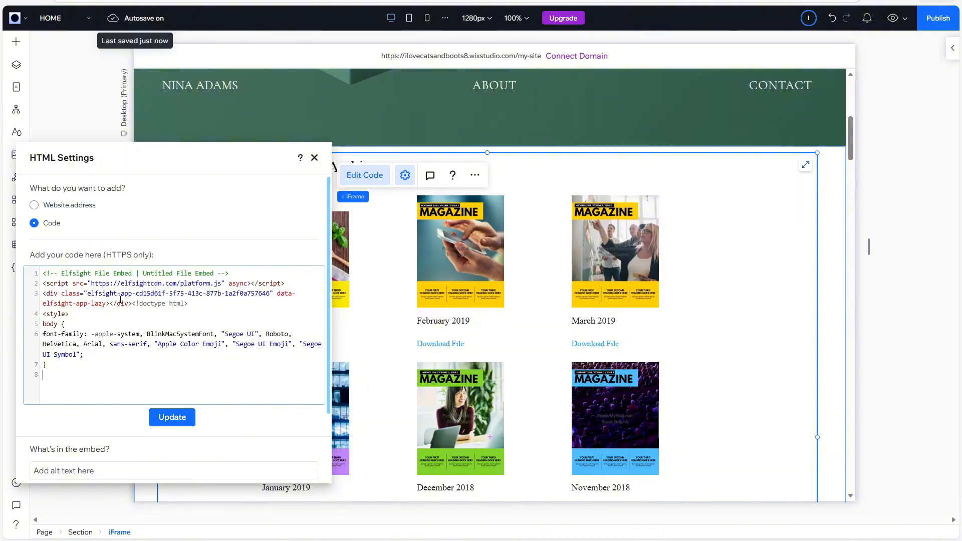
scroll(83, 291, down, 2)
drag(42, 273, 157, 290)
click(108, 292)
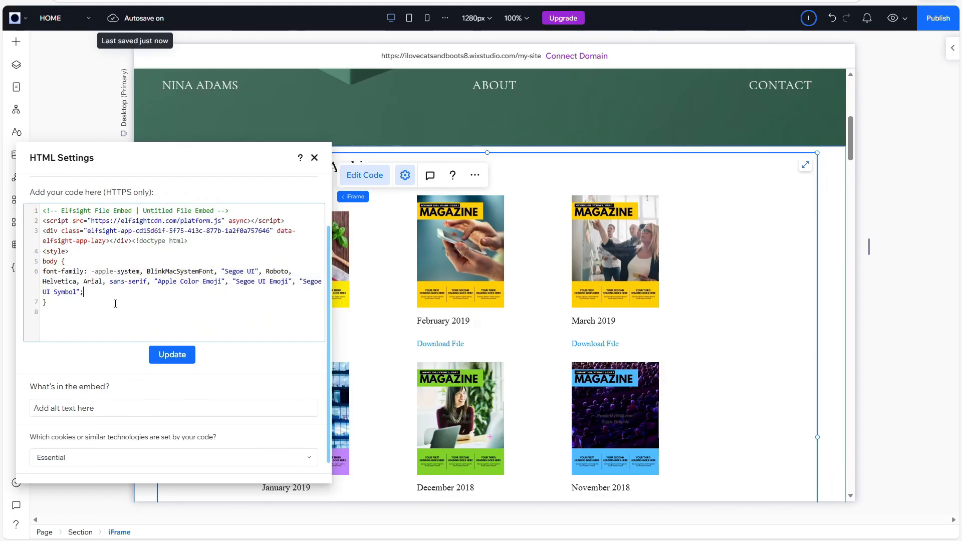
click(168, 357)
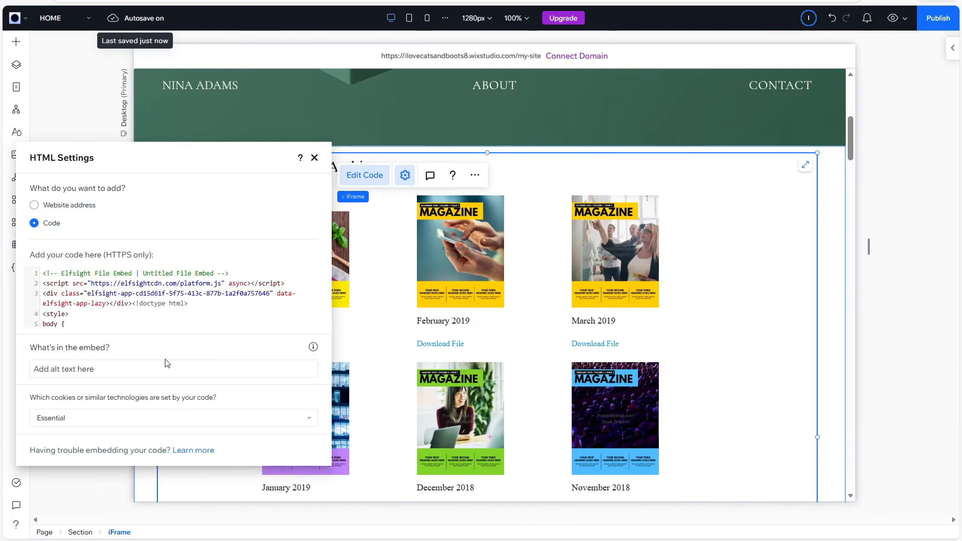
click(707, 225)
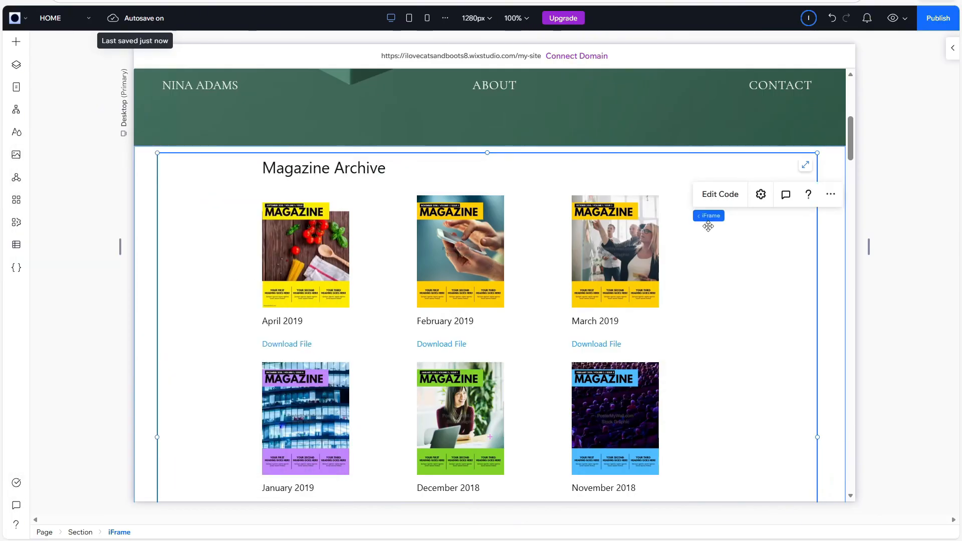
Step: Look over the embedded Magazine Archive section on the page and open the site preview to check it
click(931, 176)
scroll(909, 173, down, 4)
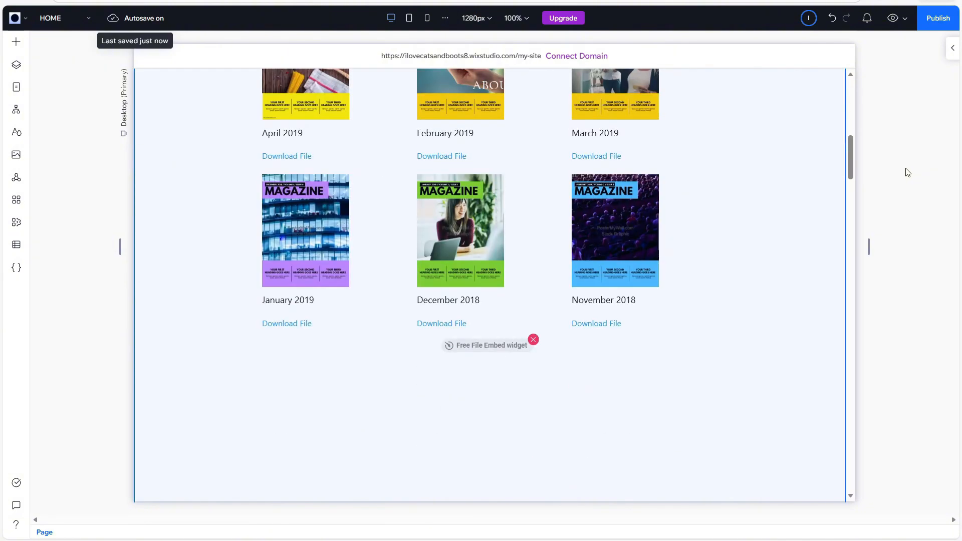
scroll(907, 172, up, 3)
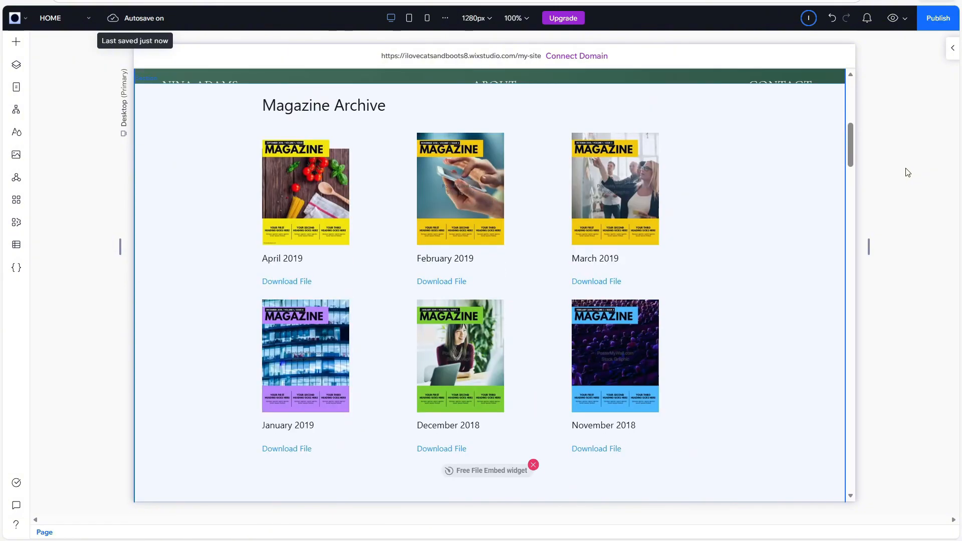
scroll(907, 172, up, 2)
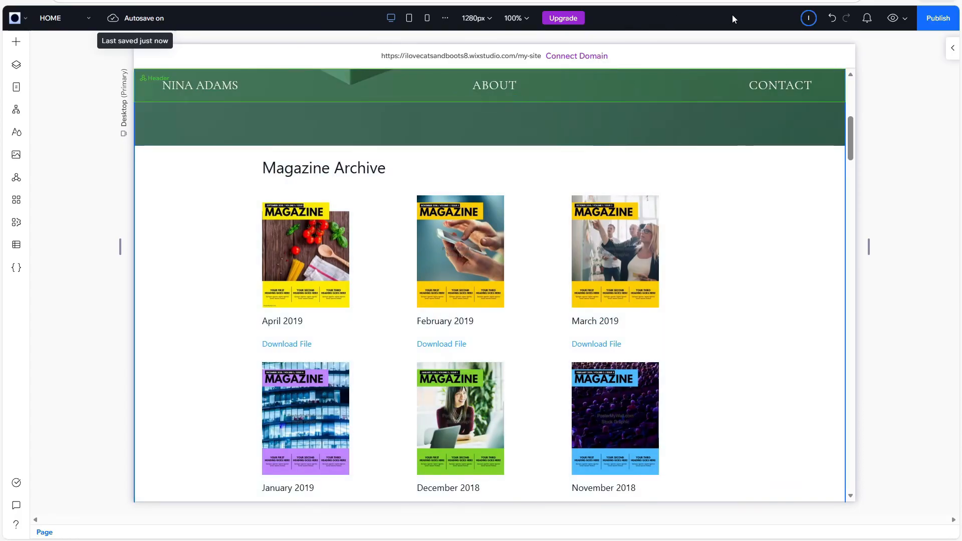
click(902, 24)
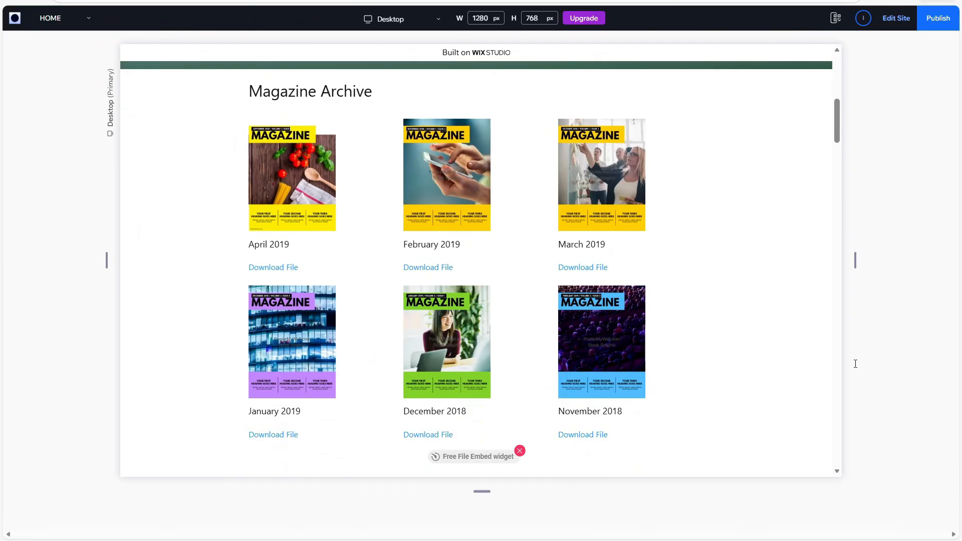